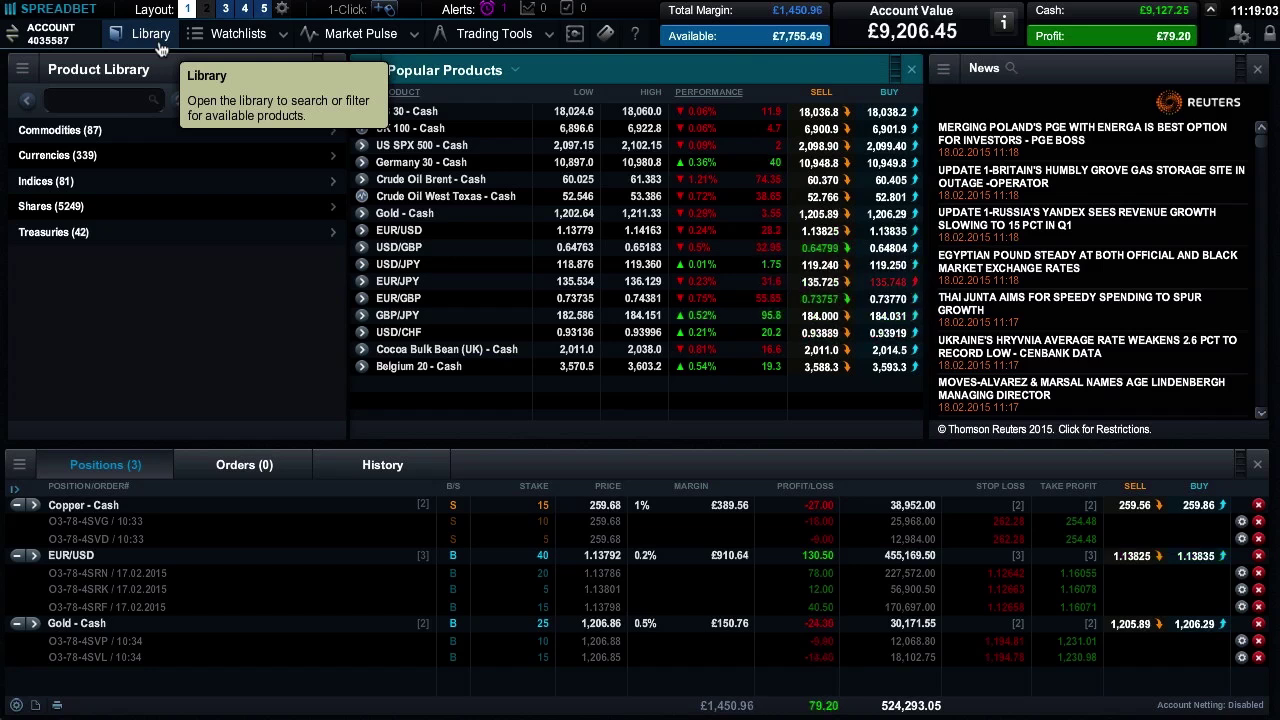
Step: Browse the Watchlists, Market Pulse, Trading Tools, Account and Support menus, then switch to empty layout 2
click(240, 35)
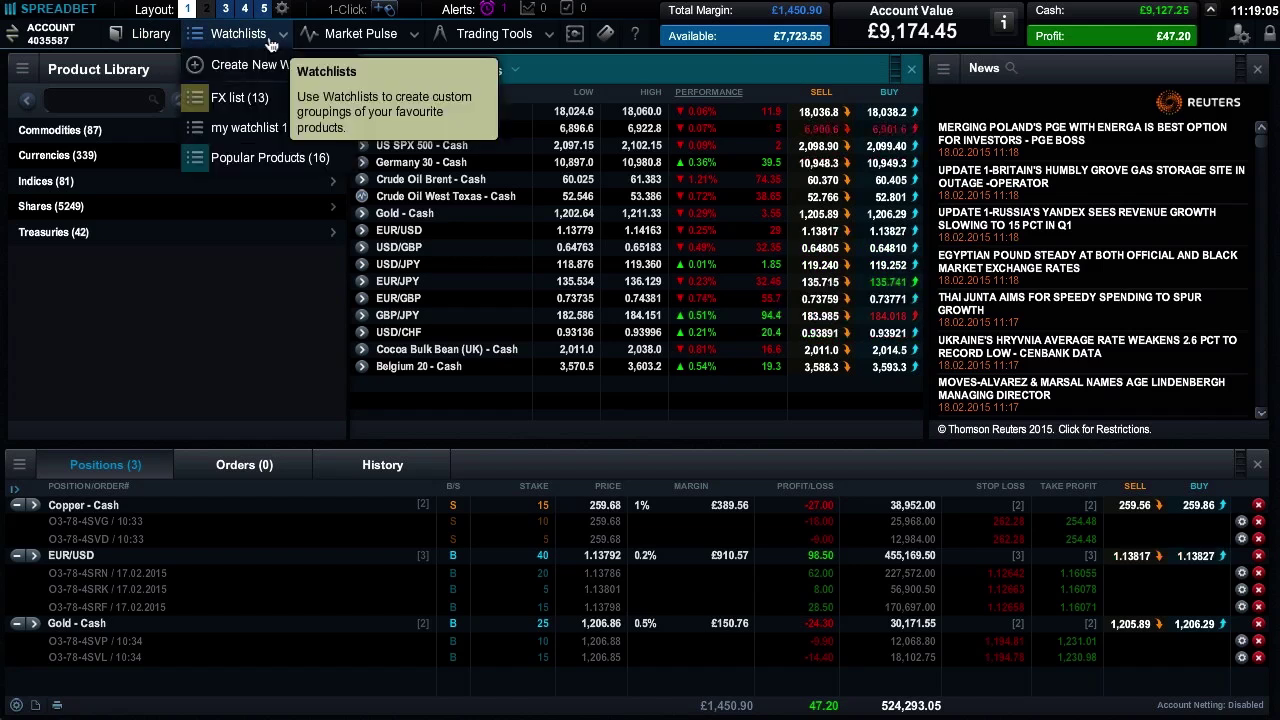
click(405, 38)
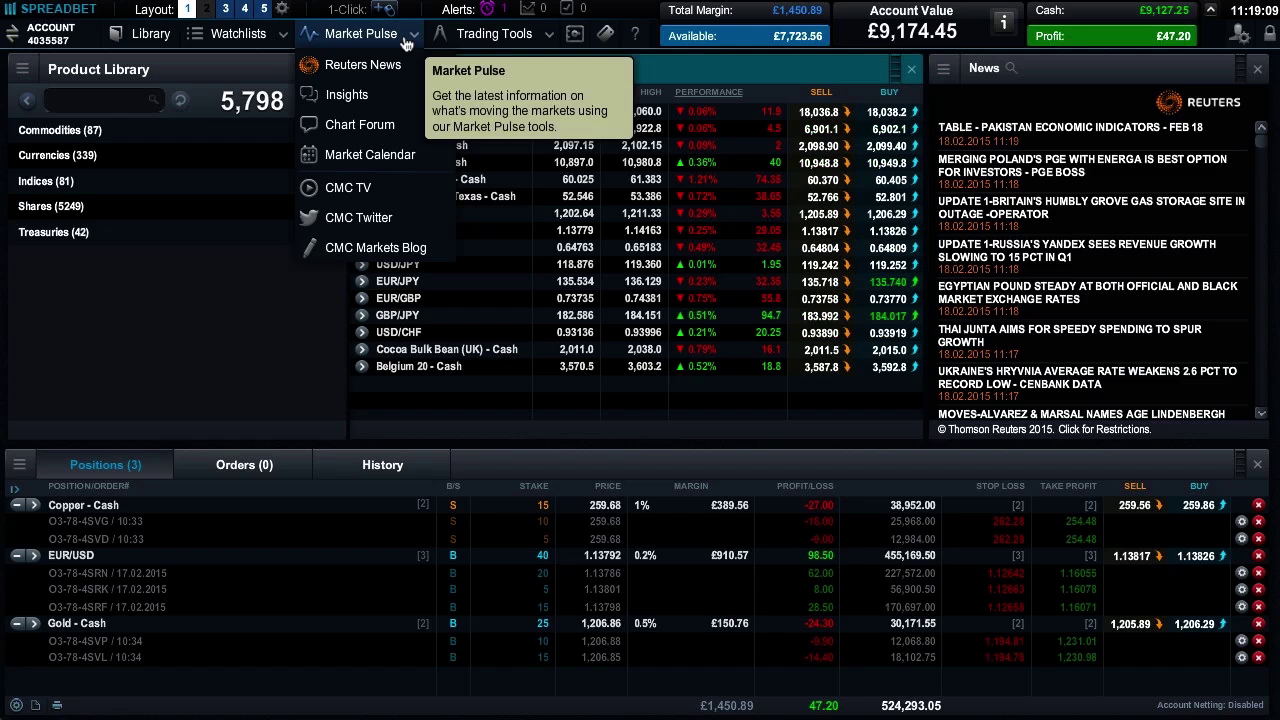
click(505, 38)
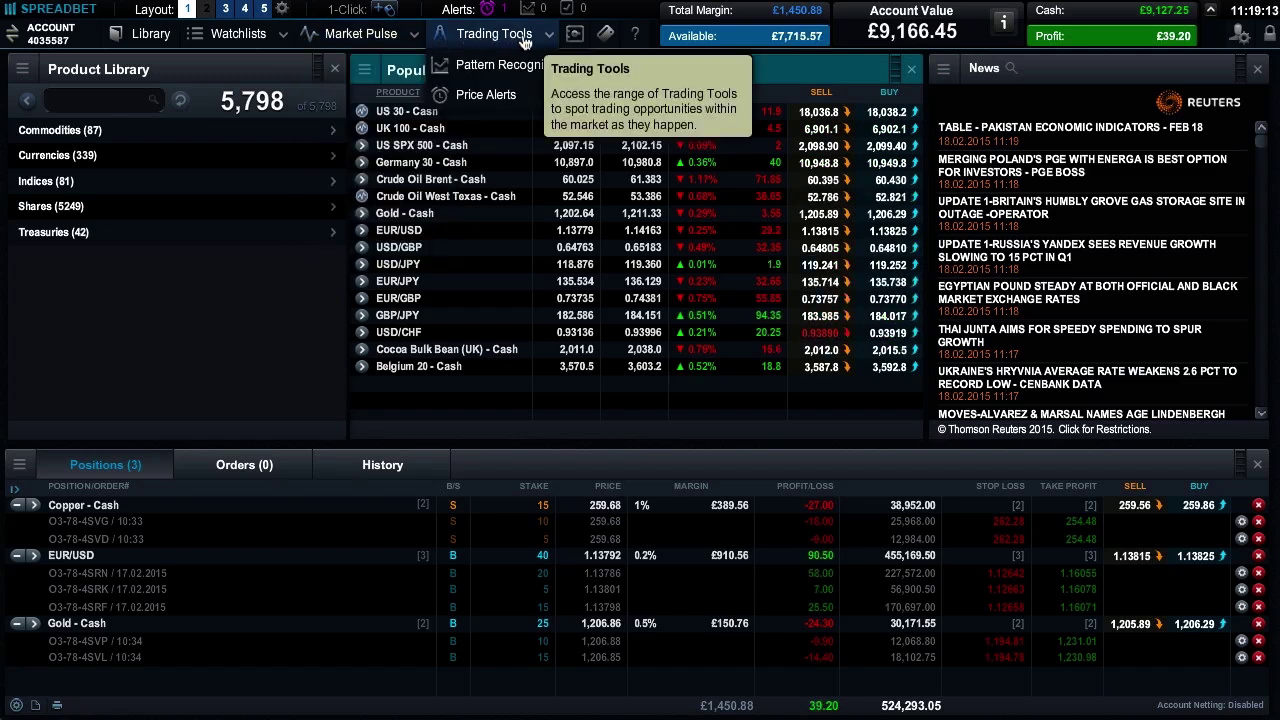
click(574, 36)
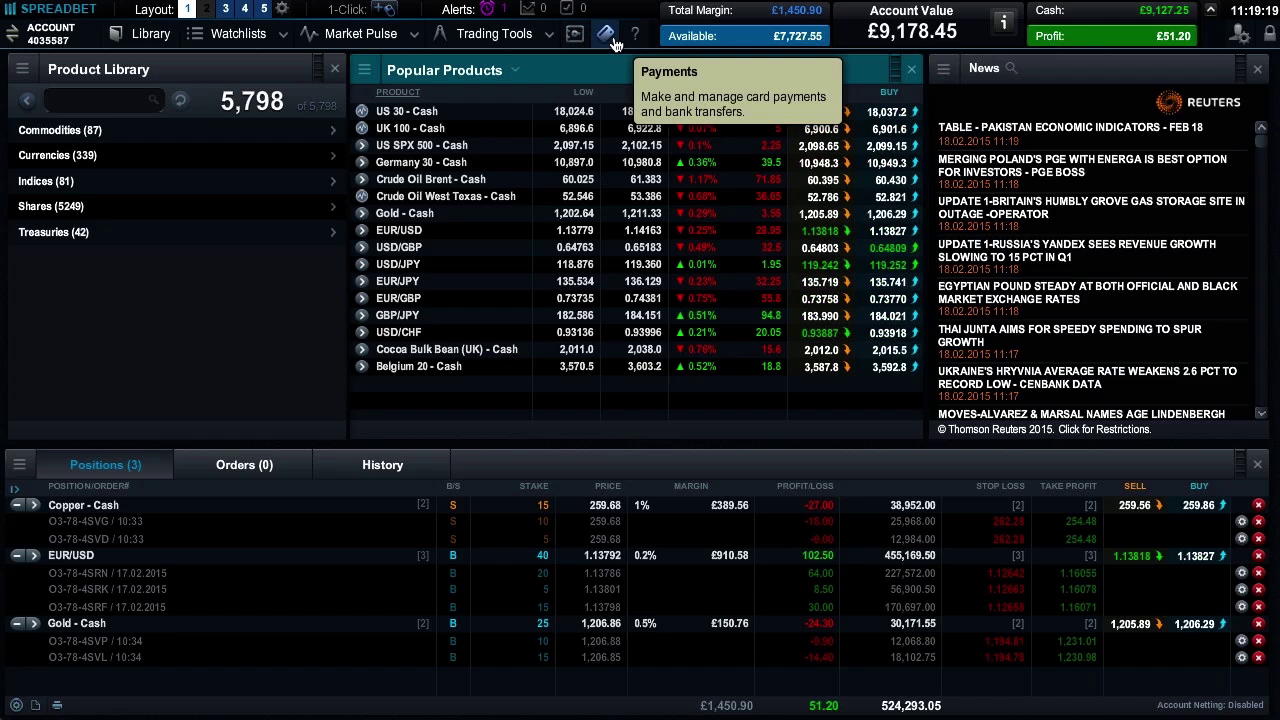
click(636, 36)
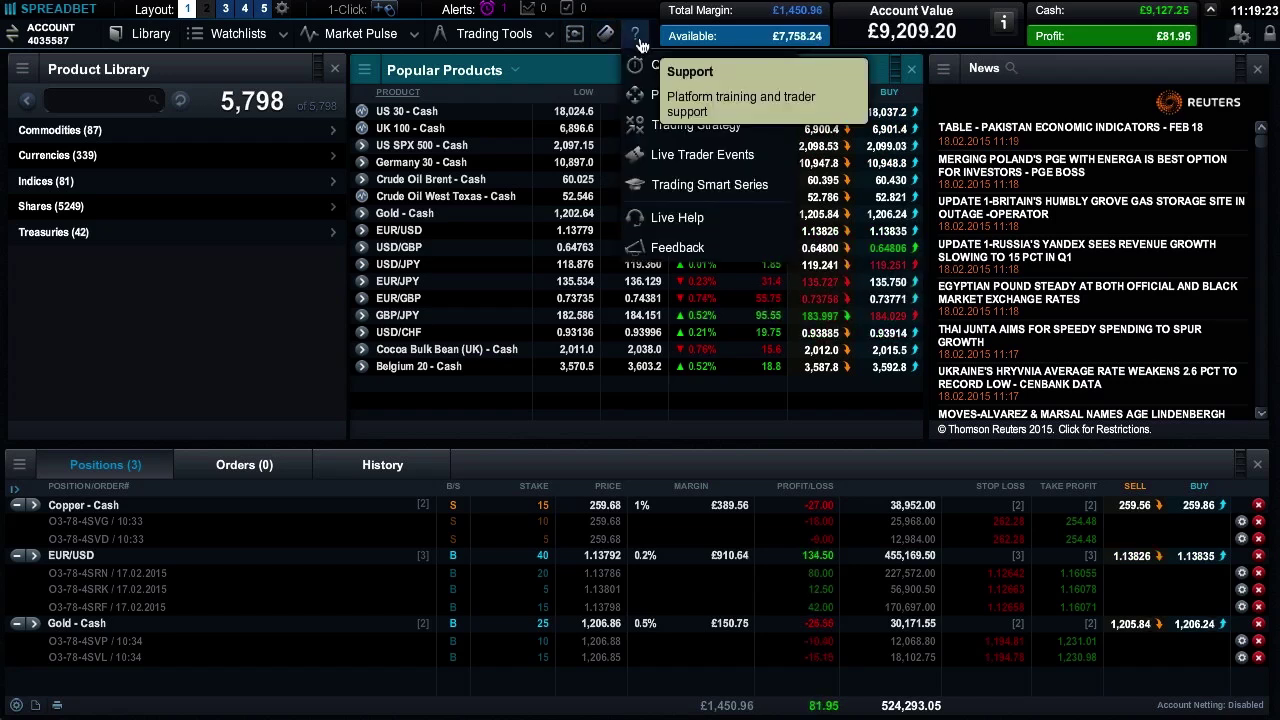
click(638, 42)
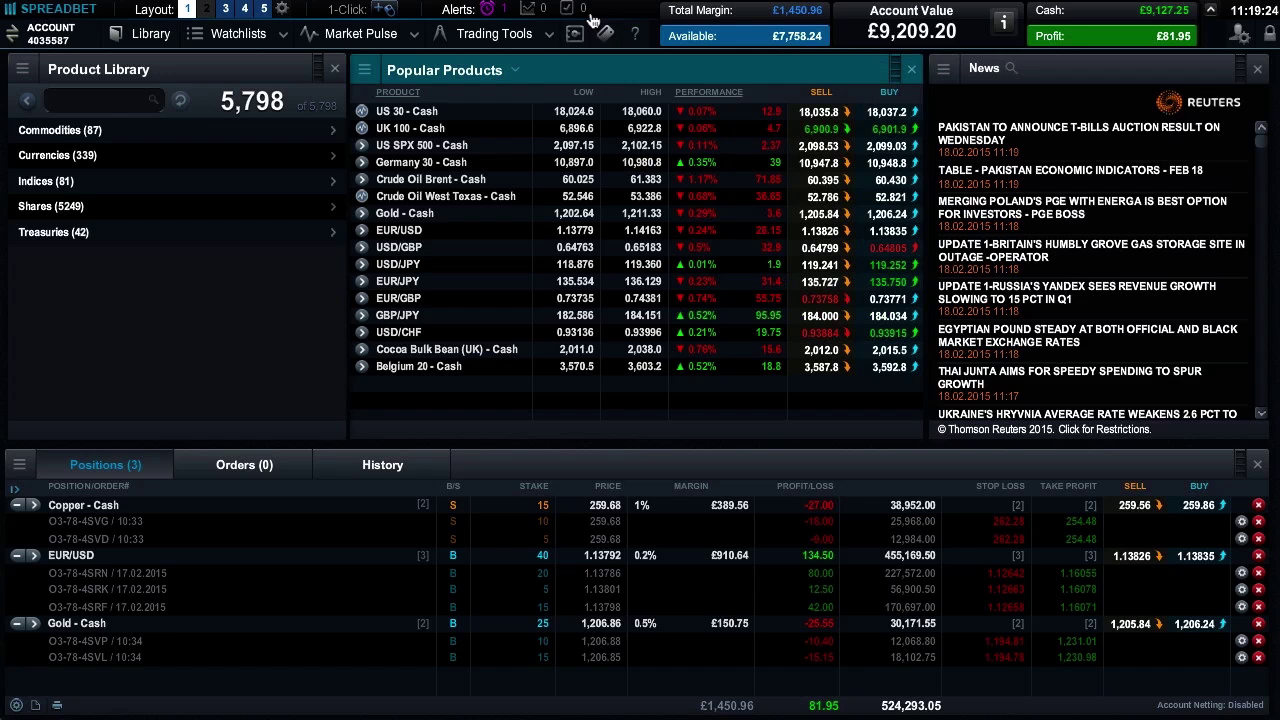
click(207, 10)
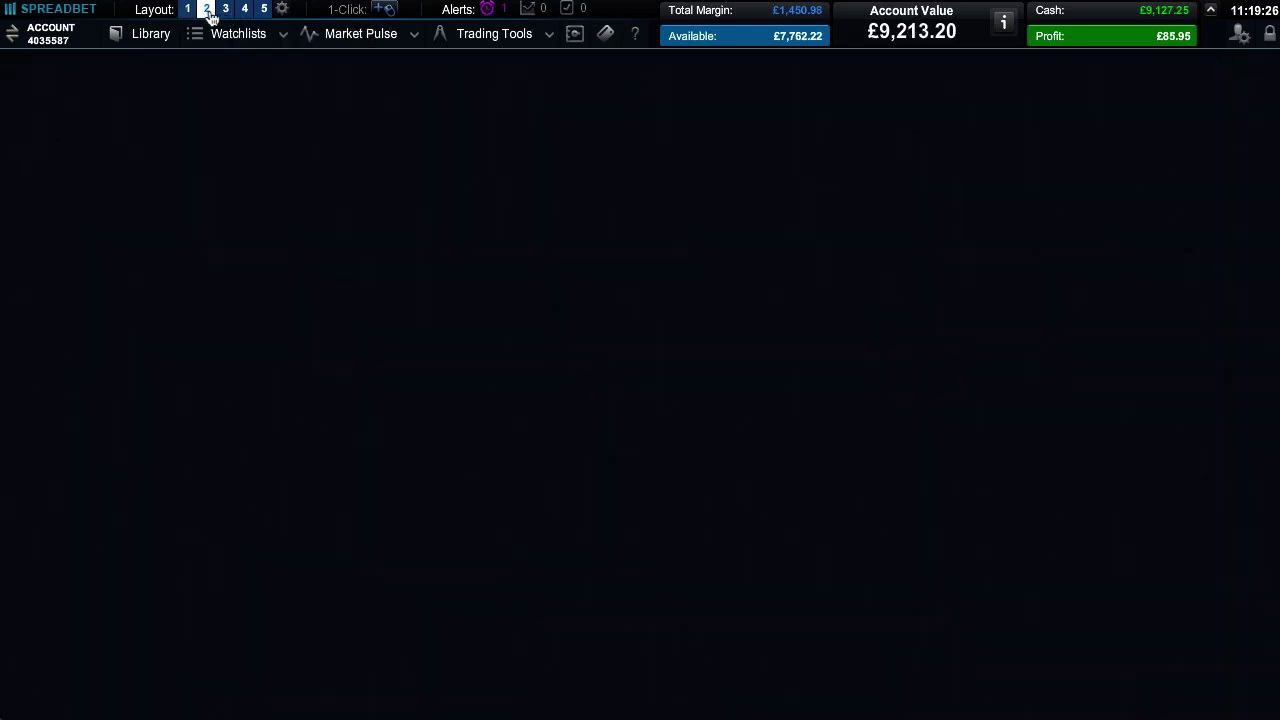
Step: In the Product Library, try a 'uk100' search, clear it, and filter Type to Indices
click(151, 40)
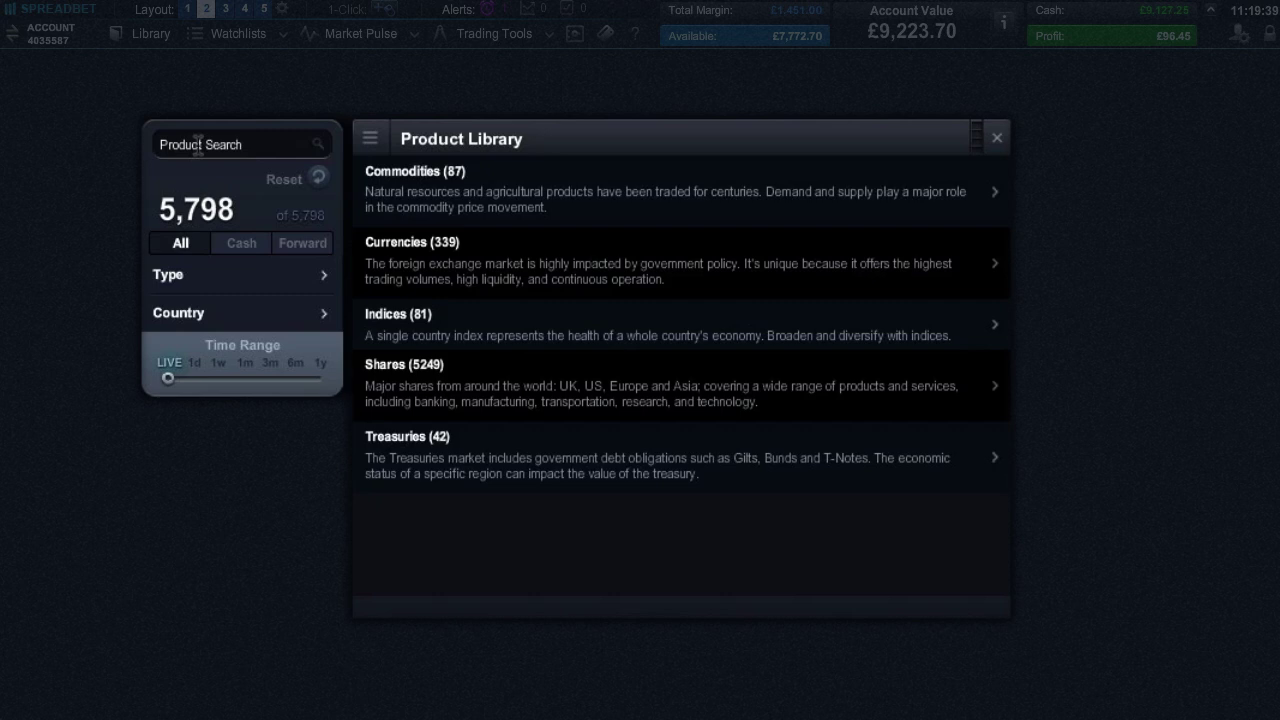
click(198, 143)
text(u)
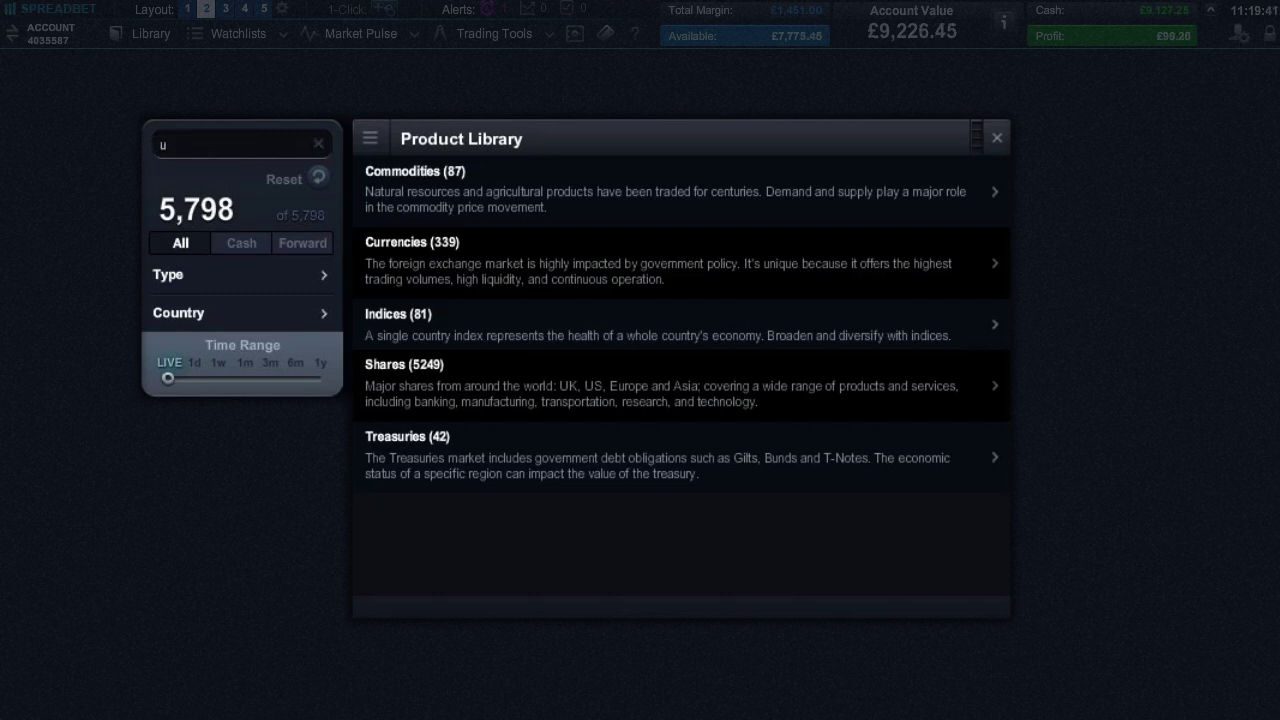
text(k100)
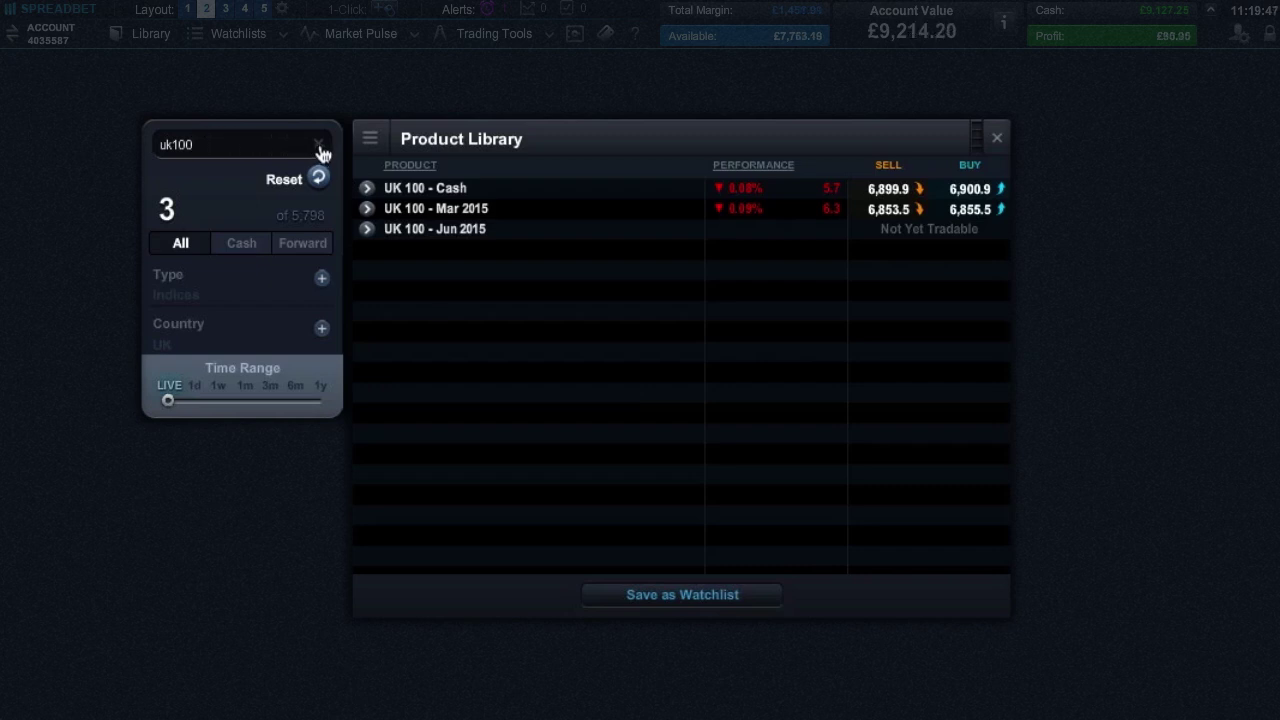
click(319, 146)
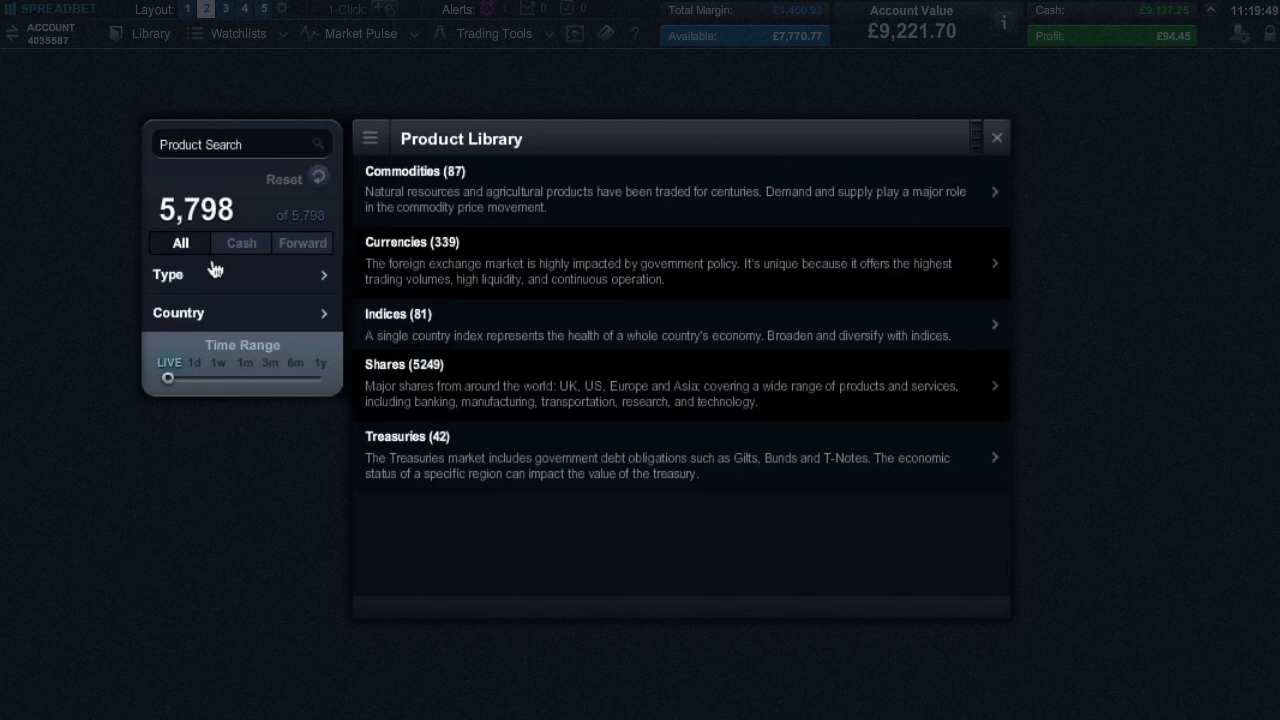
click(212, 272)
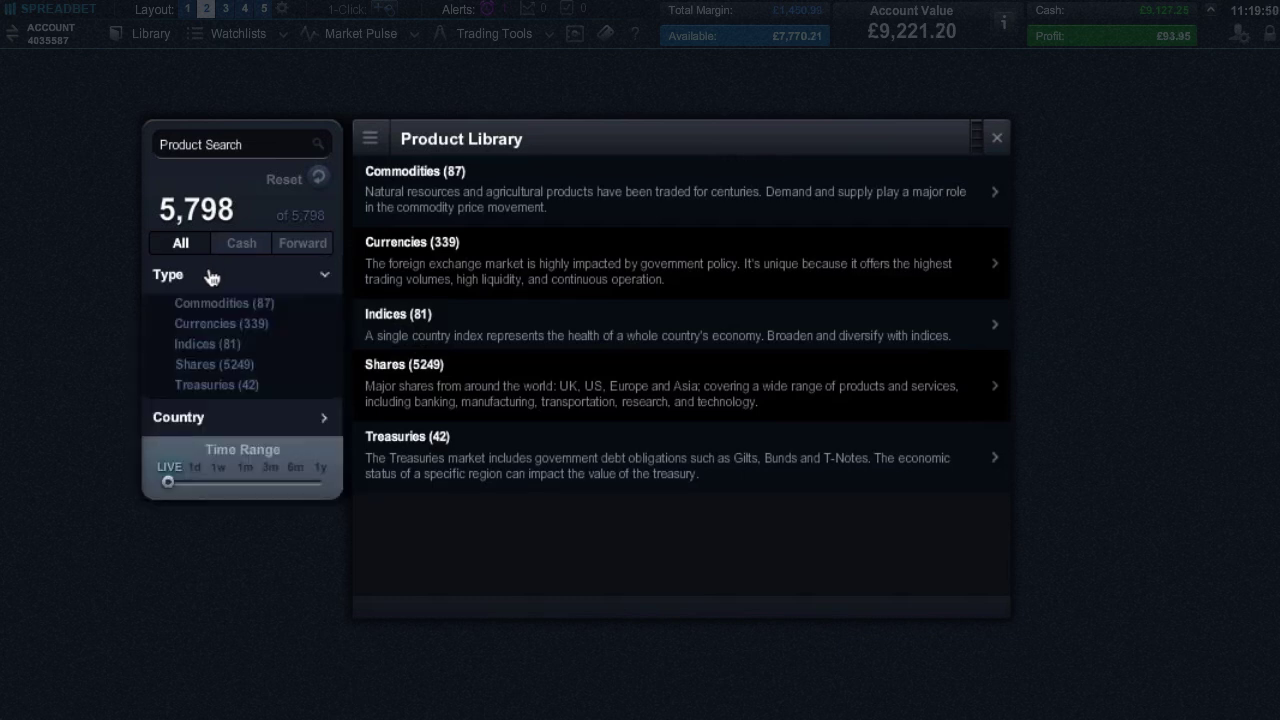
click(210, 345)
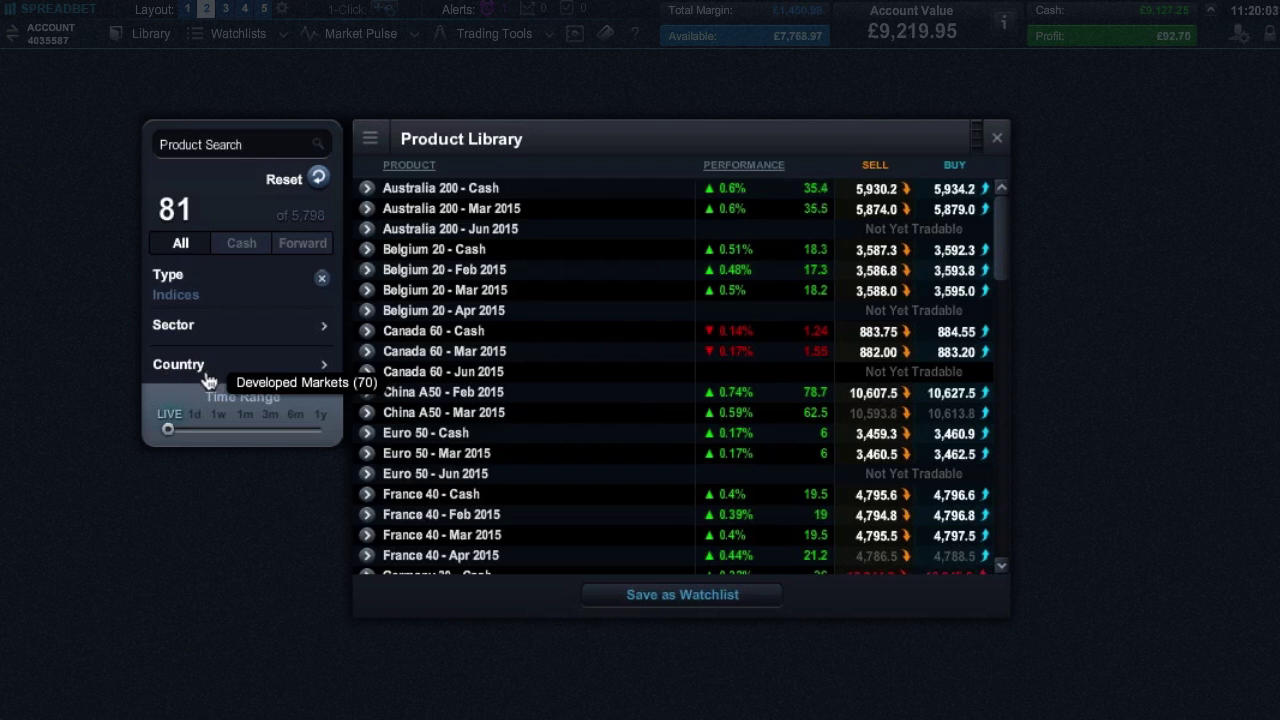
Step: Use a 3m range, cap performance near 6.35%, set minimum volatility 13.23%, and show only Cash
drag(167, 426, 270, 426)
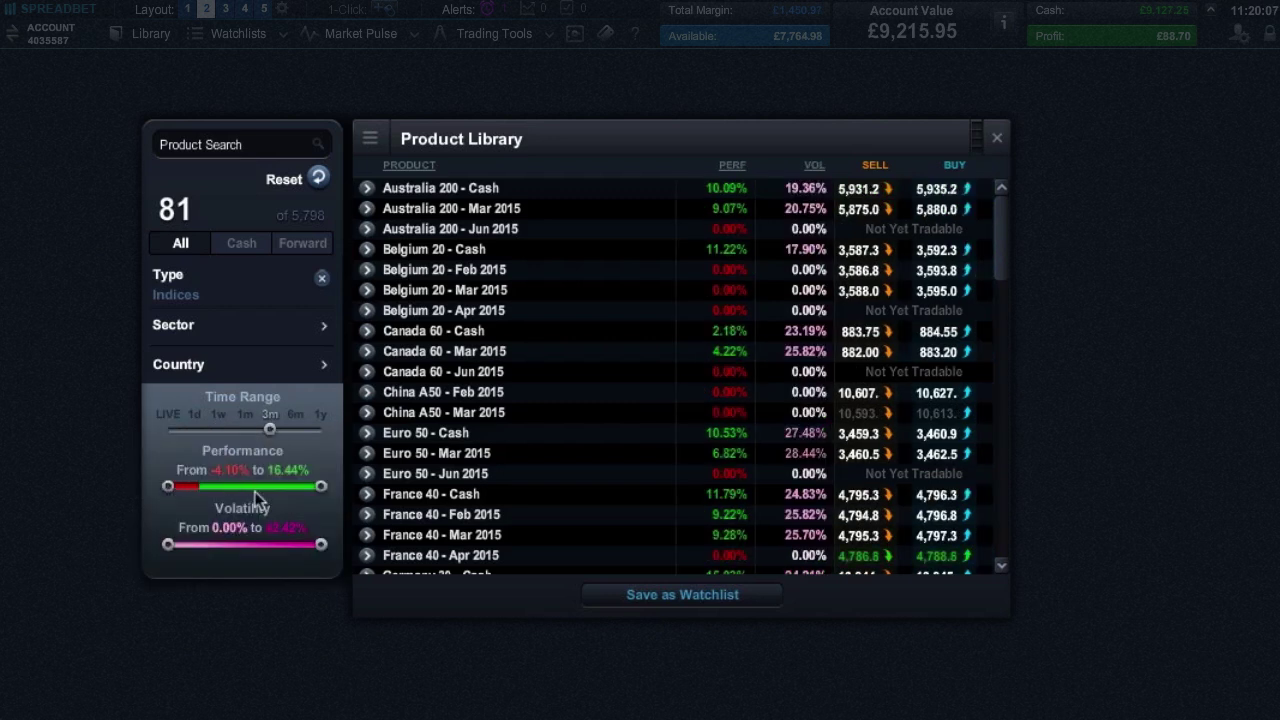
drag(320, 486, 243, 487)
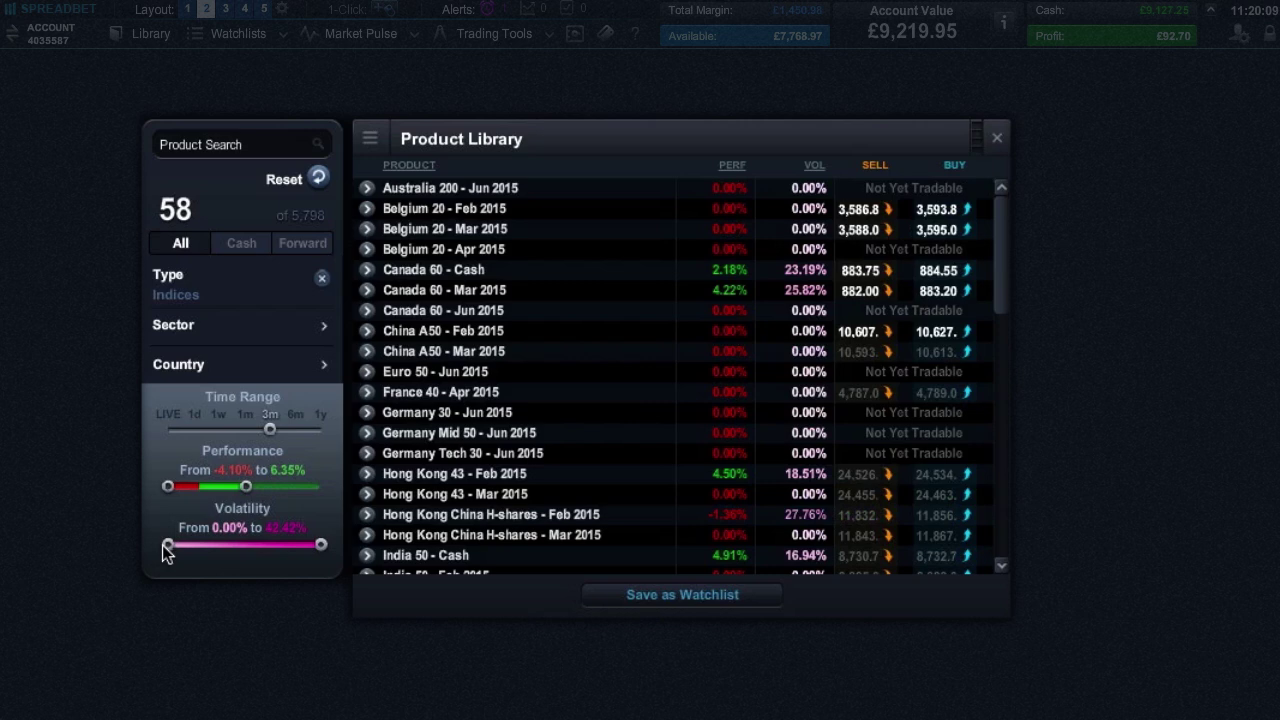
drag(167, 544, 214, 545)
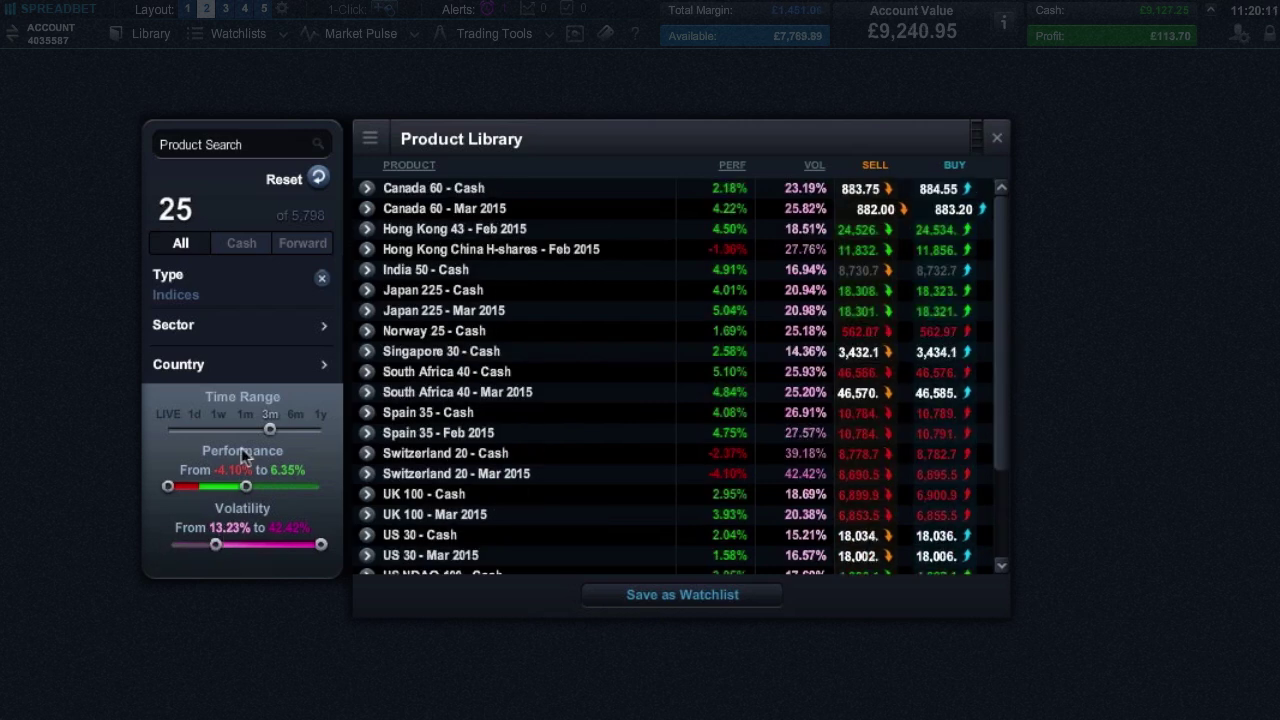
click(233, 247)
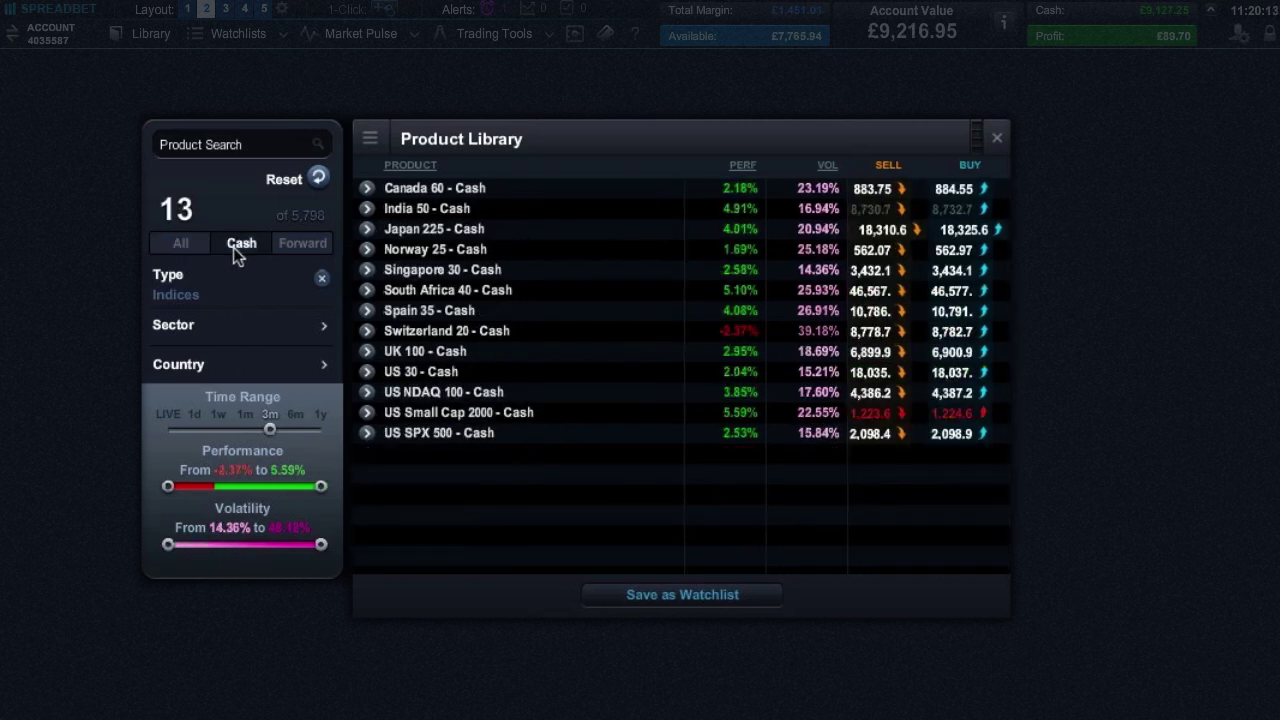
click(299, 245)
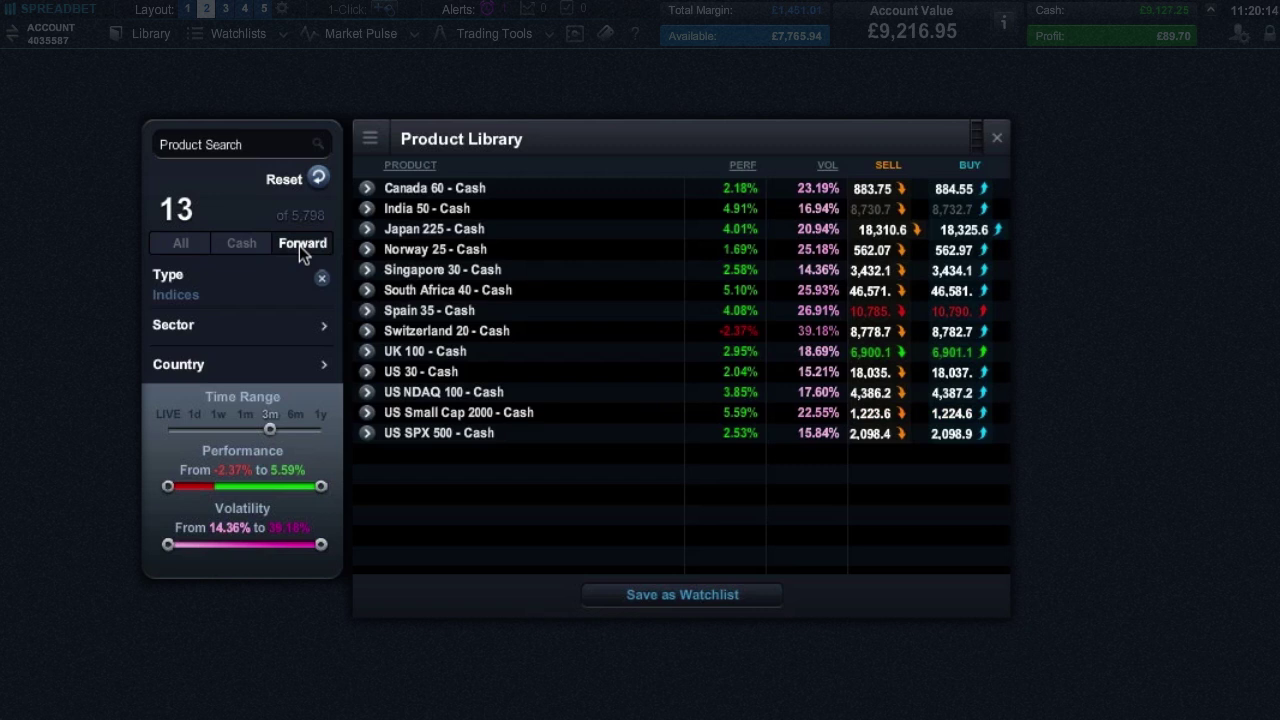
click(242, 245)
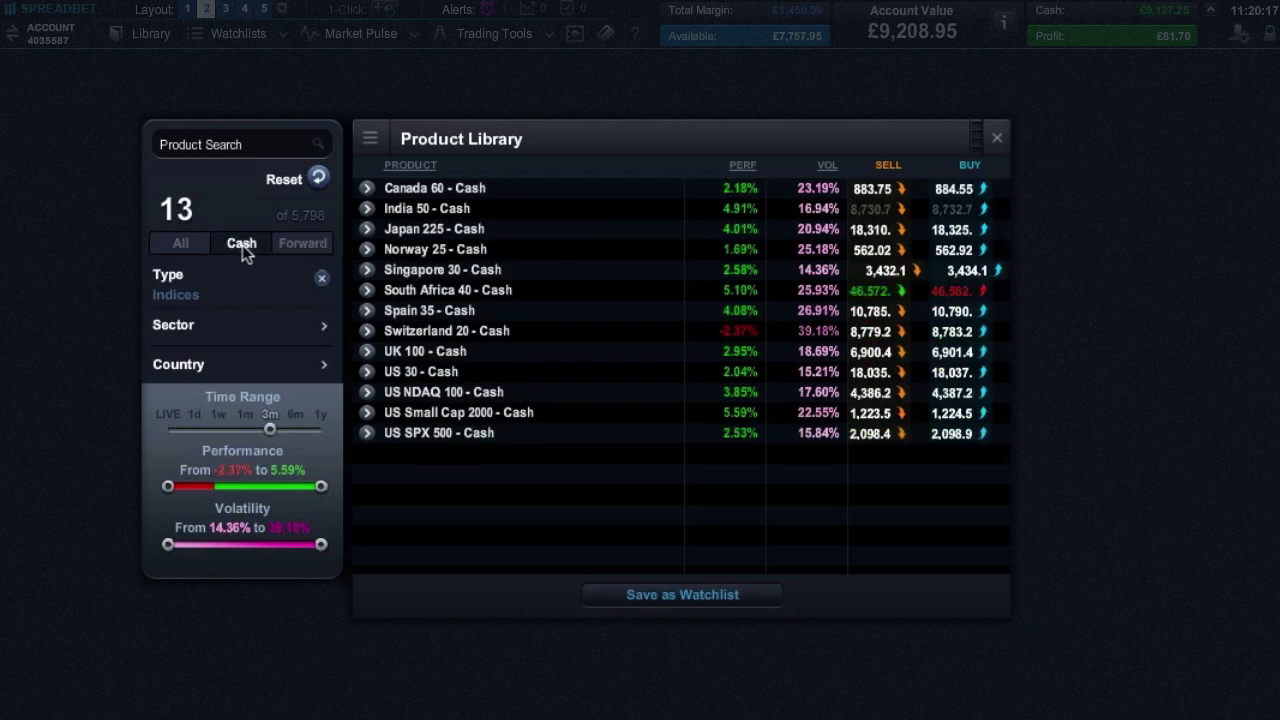
Step: Choose Order Ticket from the UK 100 - Cash actions menu, previewing the Chart and Quote Panel options
click(367, 355)
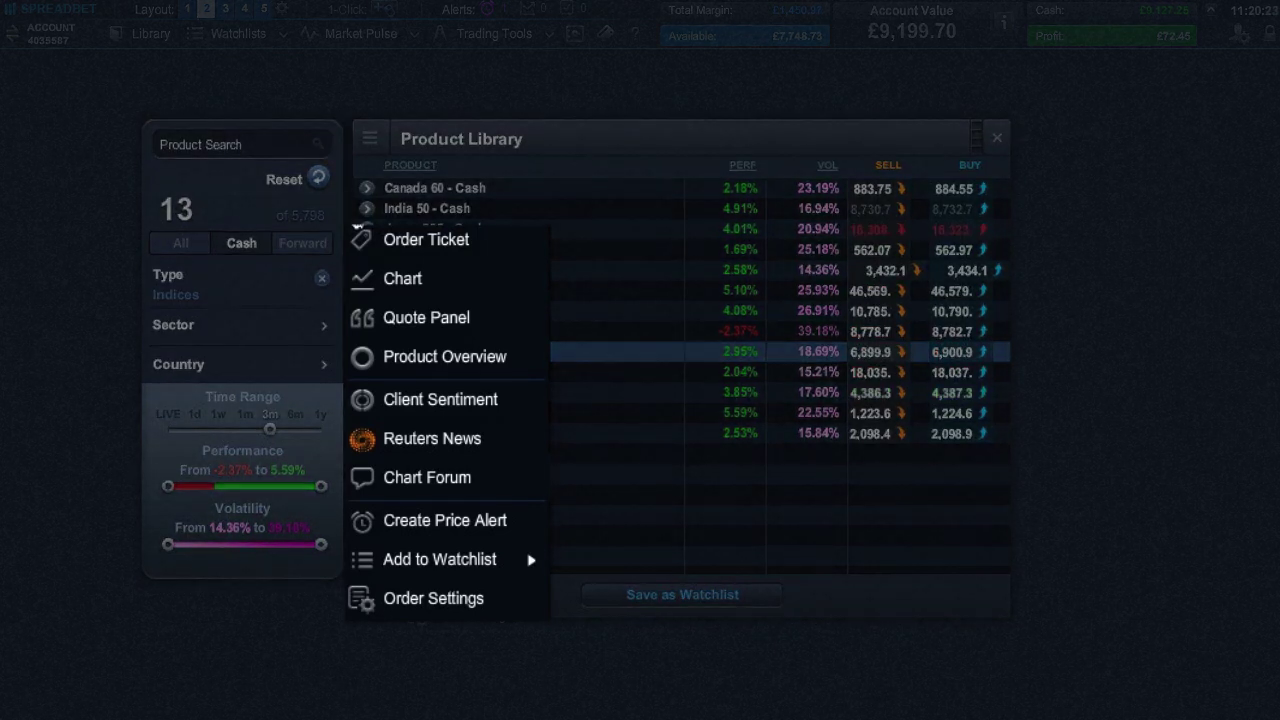
click(386, 240)
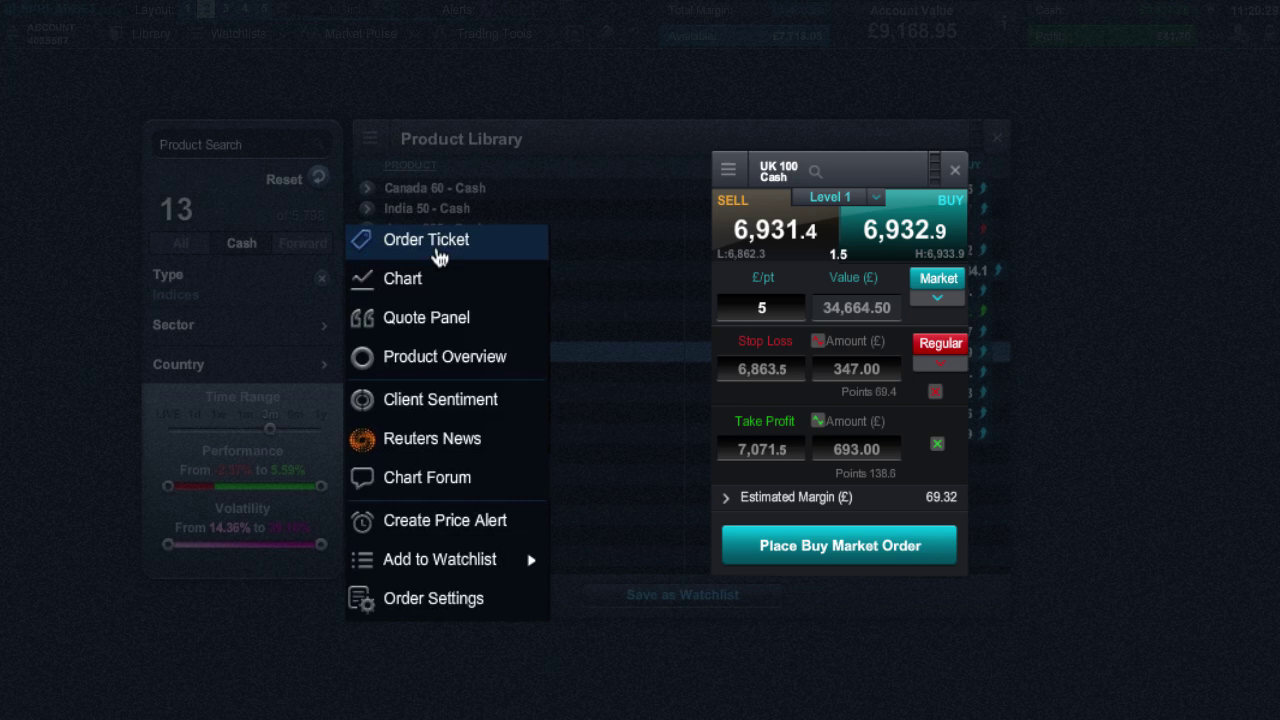
mouse_move(430, 276)
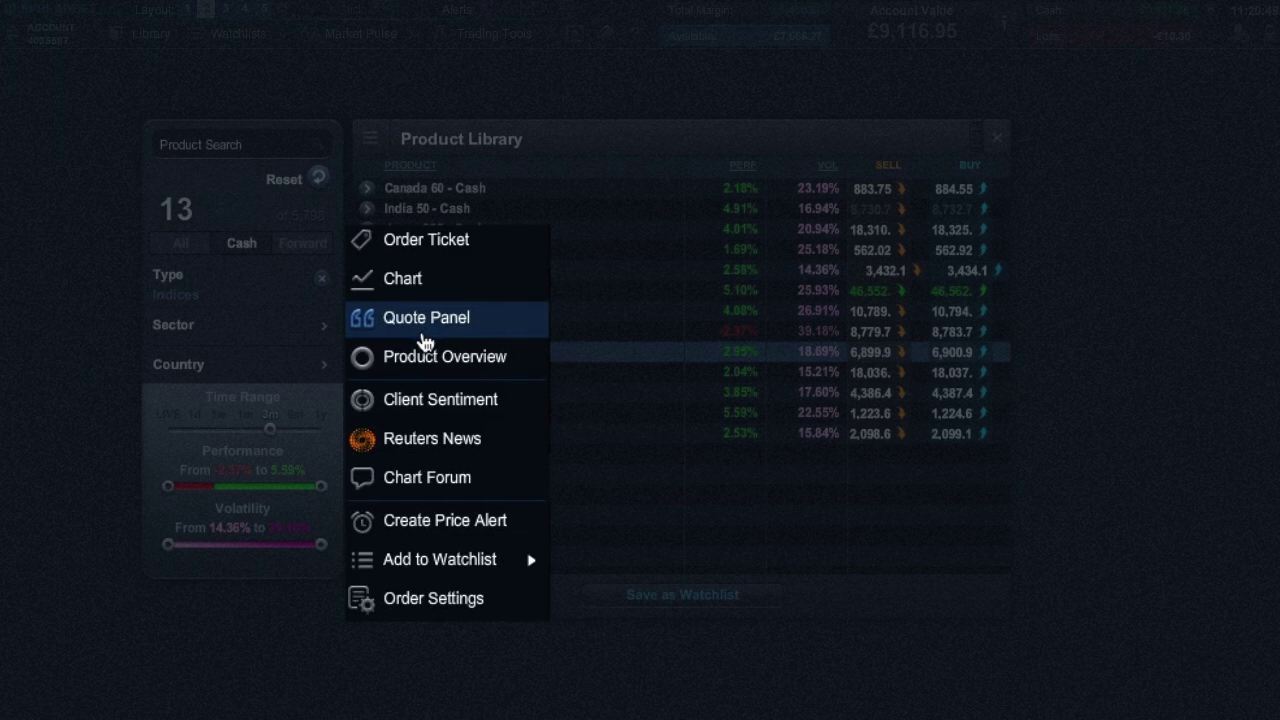
mouse_move(422, 357)
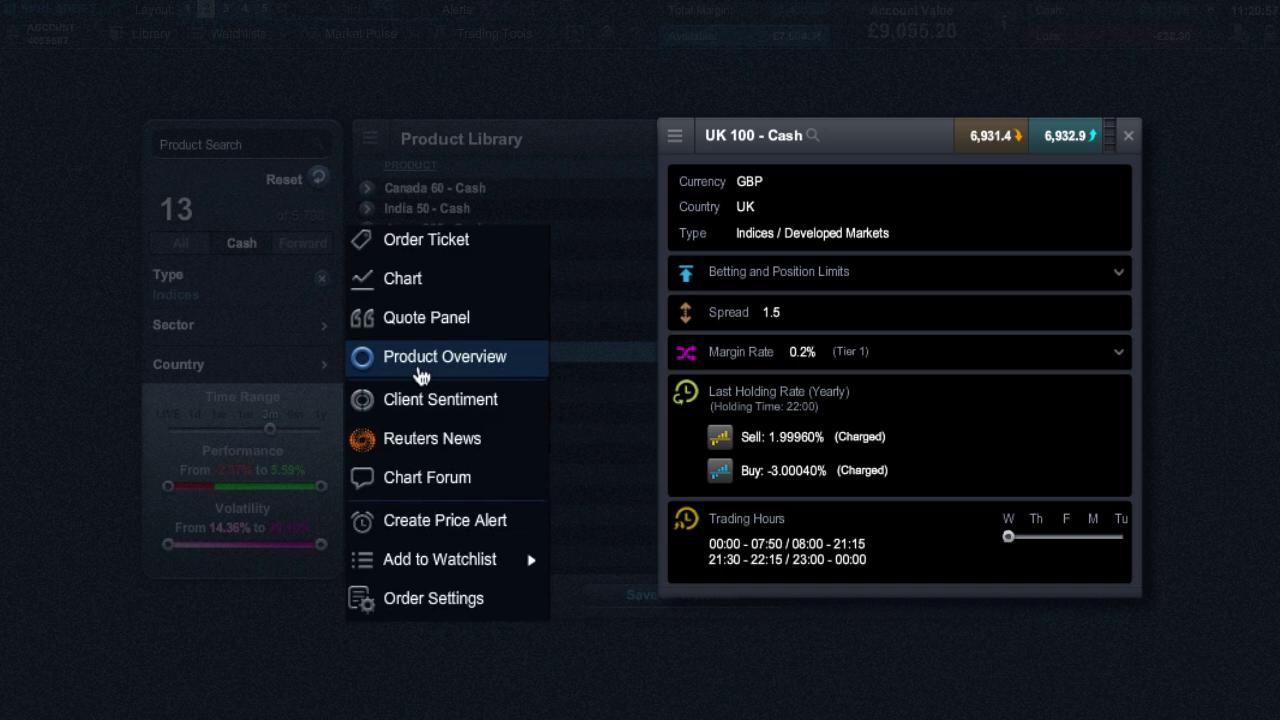
mouse_move(424, 416)
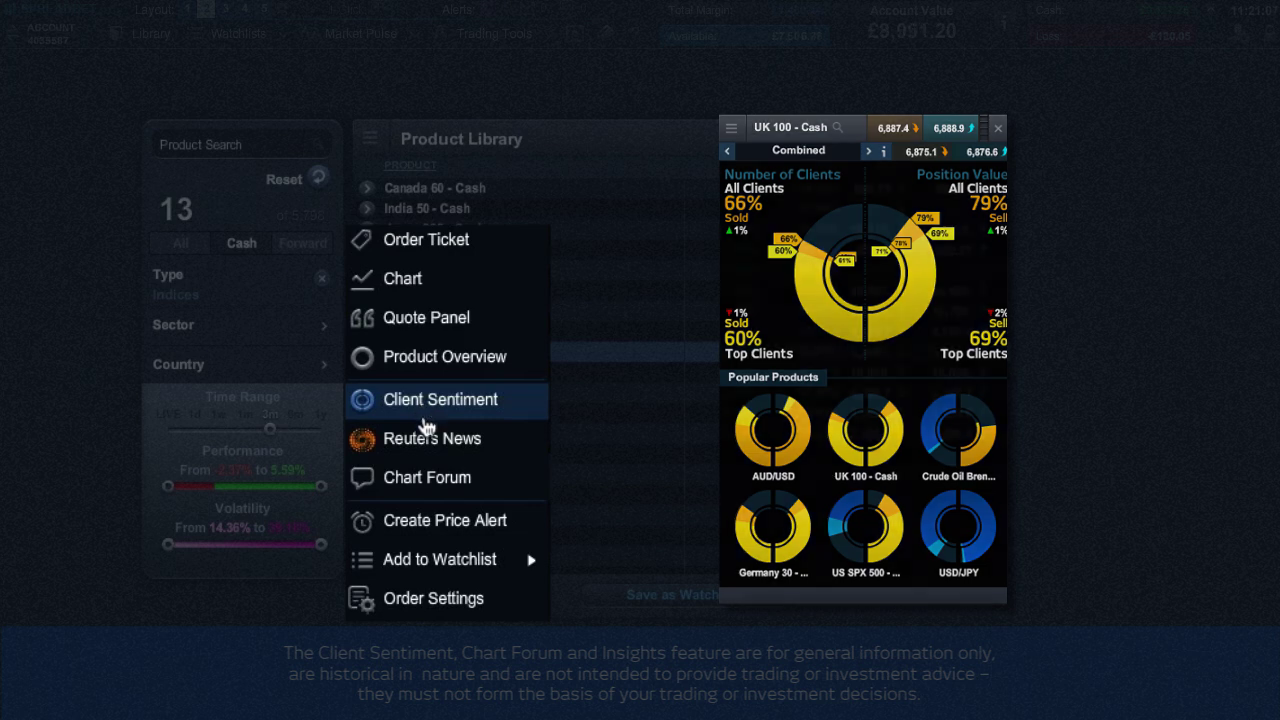
mouse_move(424, 449)
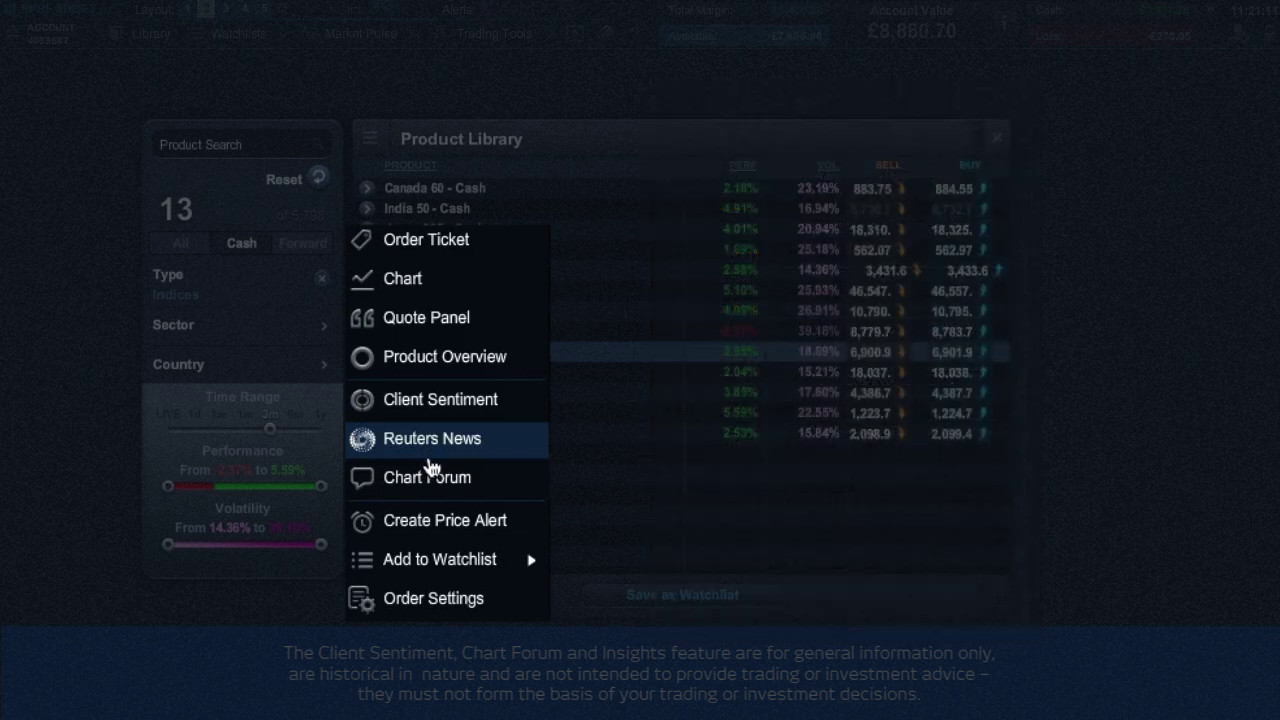
mouse_move(430, 490)
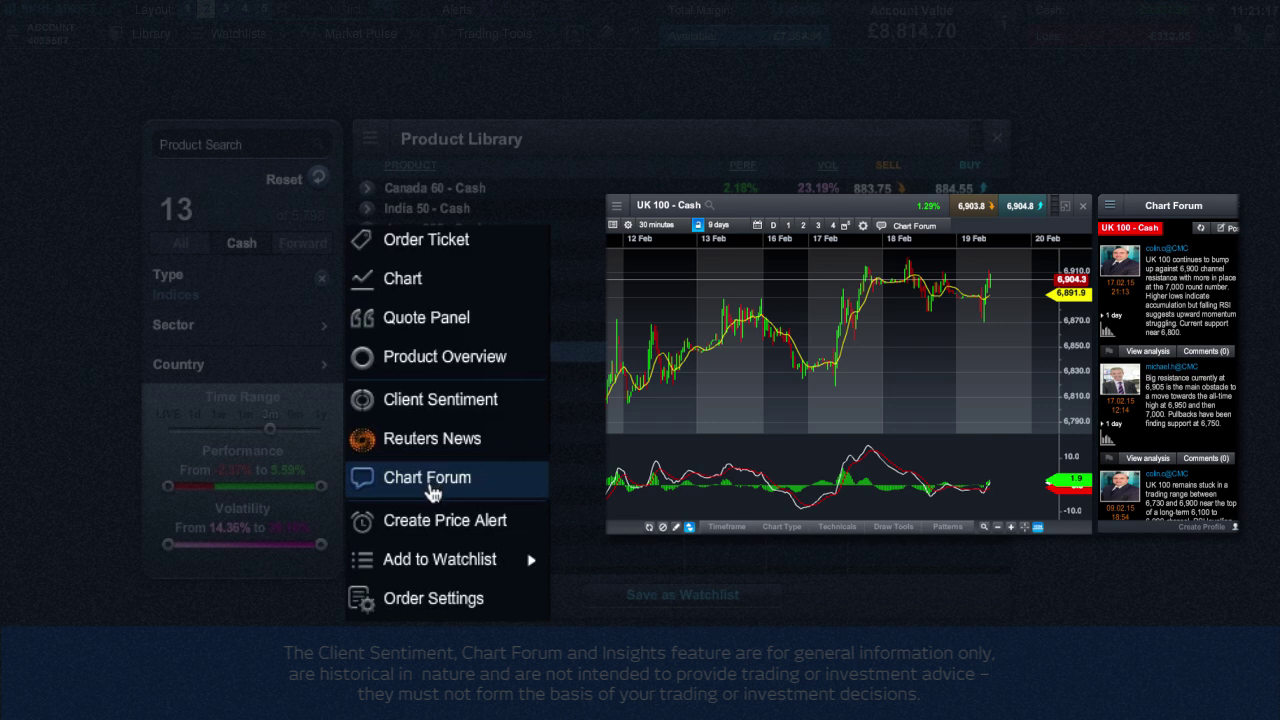
mouse_move(451, 534)
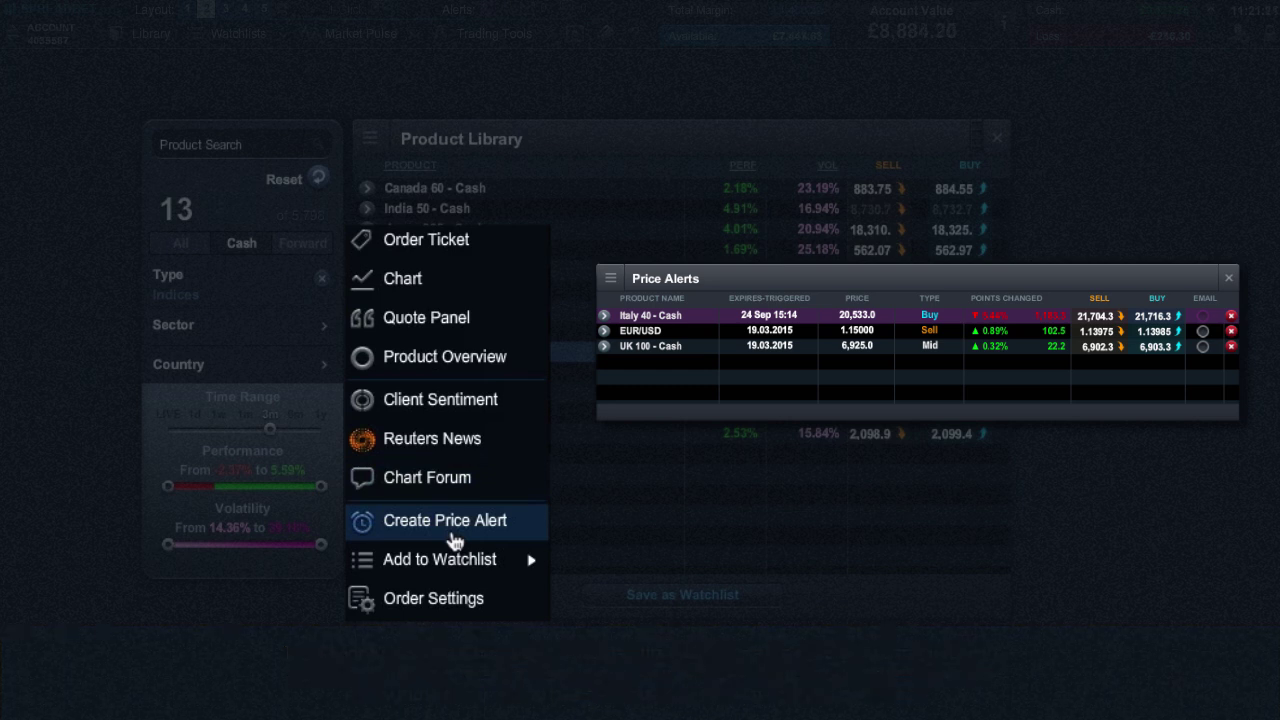
mouse_move(457, 563)
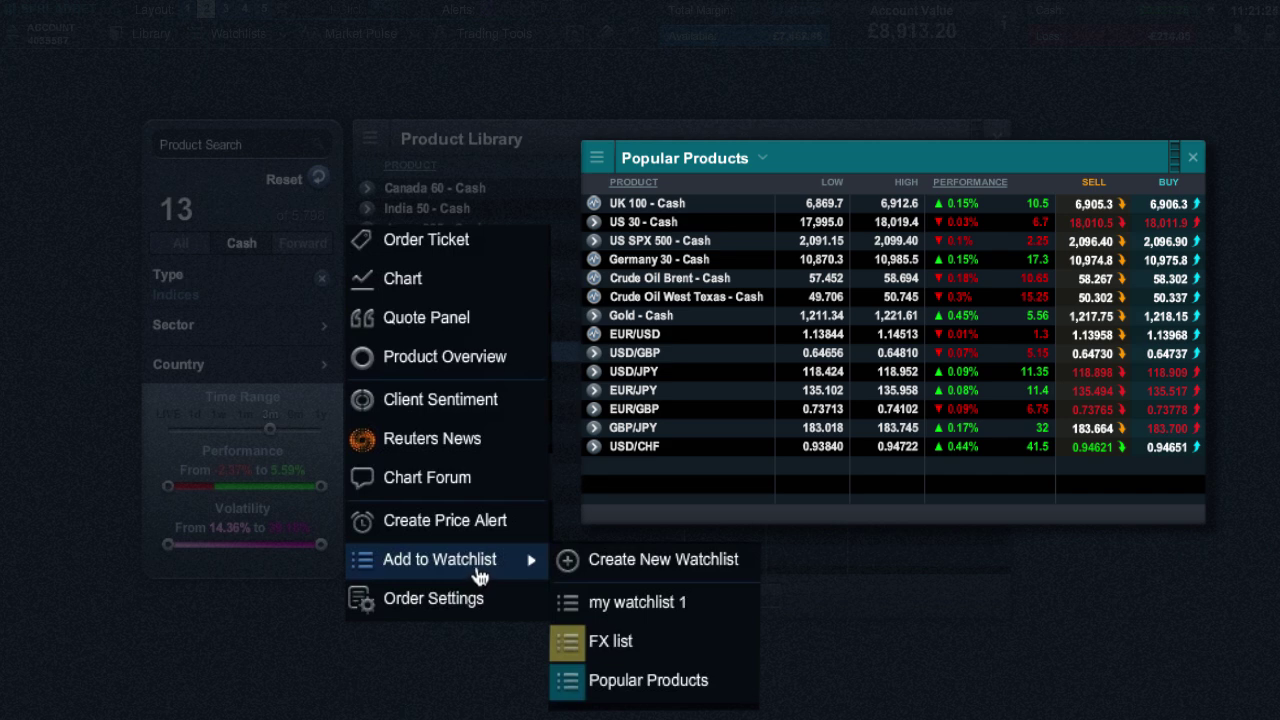
Step: Show the Linked Modules colour groups for the Popular Products panel
mouse_move(474, 597)
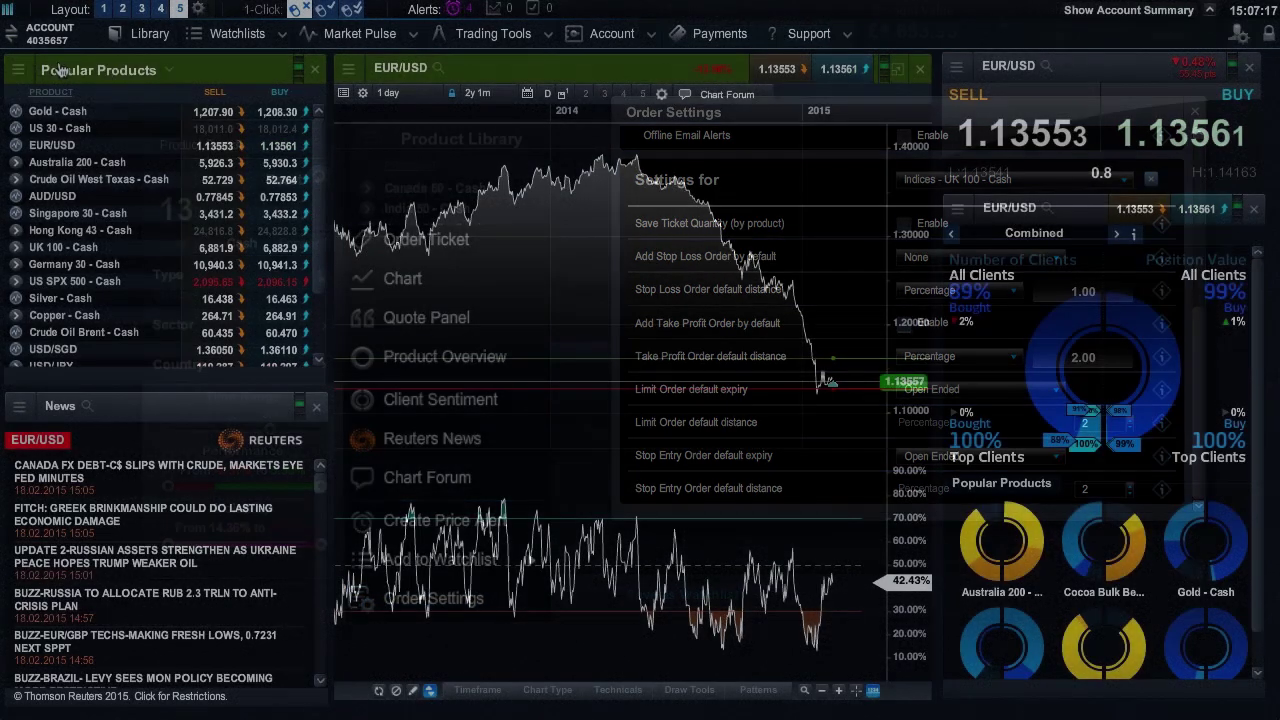
mouse_move(90, 220)
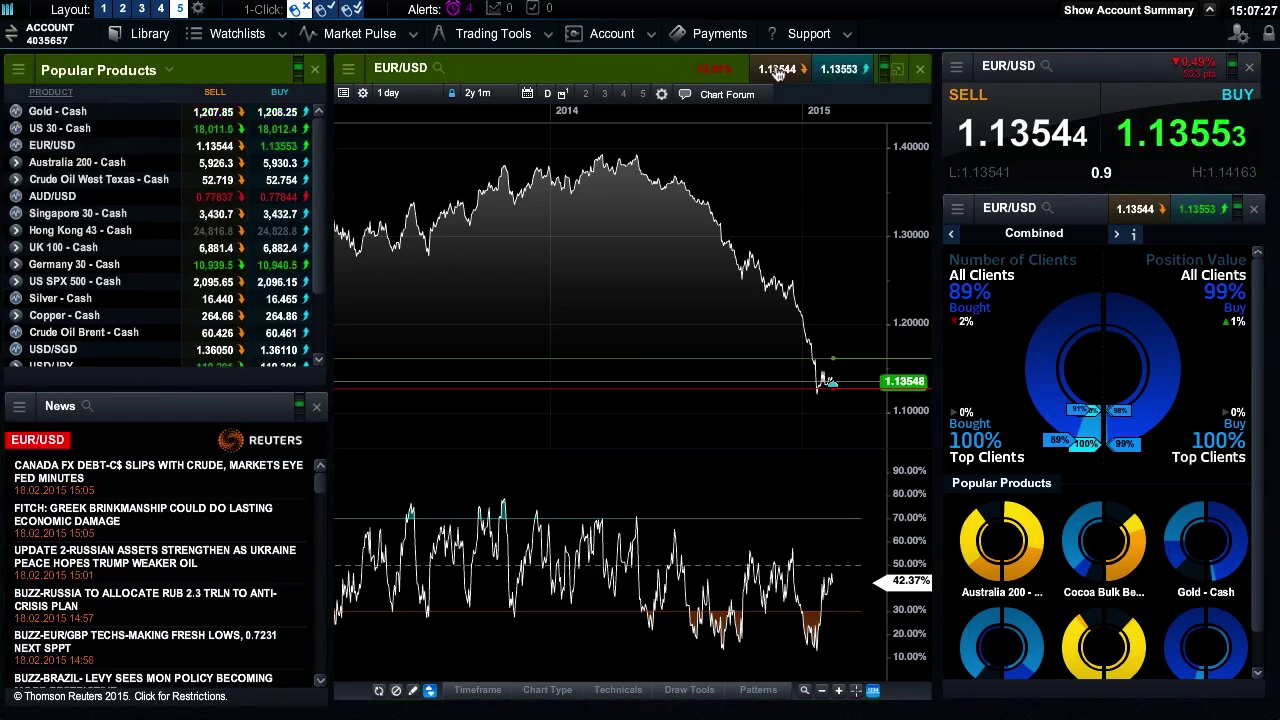
Step: Switch all panels to the US 30 - Cash market from Popular Products
click(57, 133)
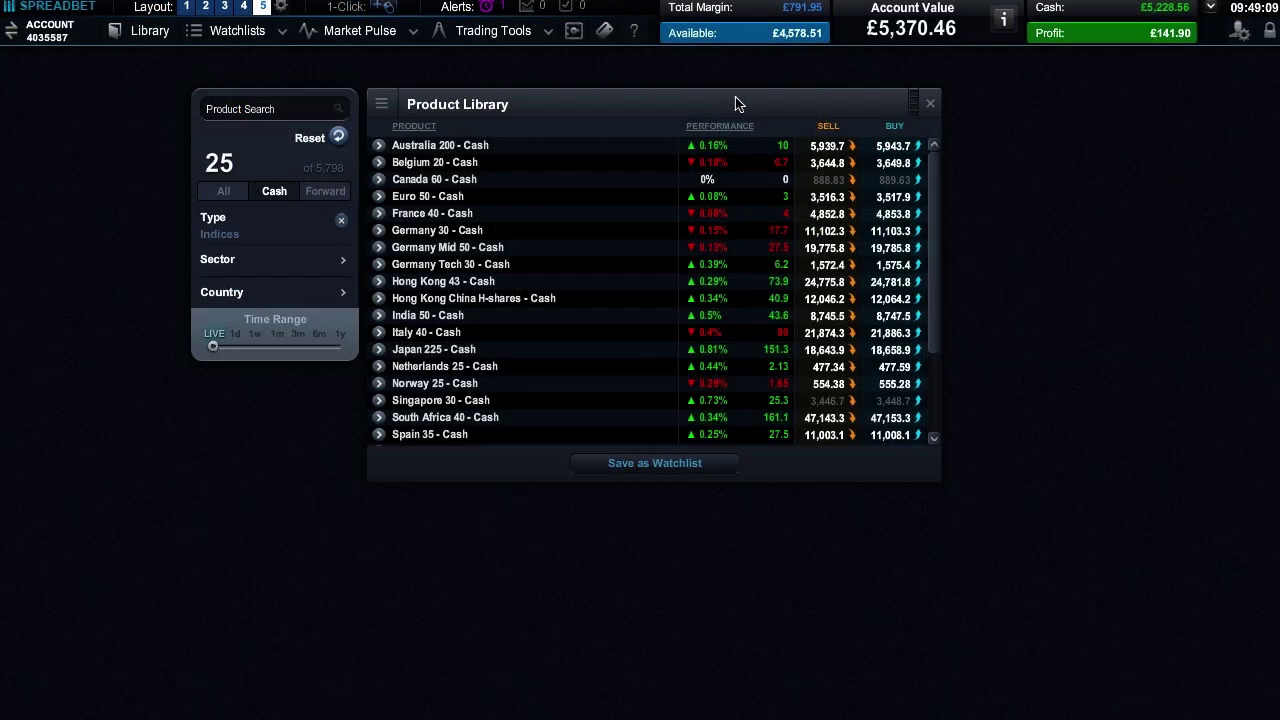
Step: Save the filtered Product Library list as a new watchlist named 'watchlist 1'
click(669, 466)
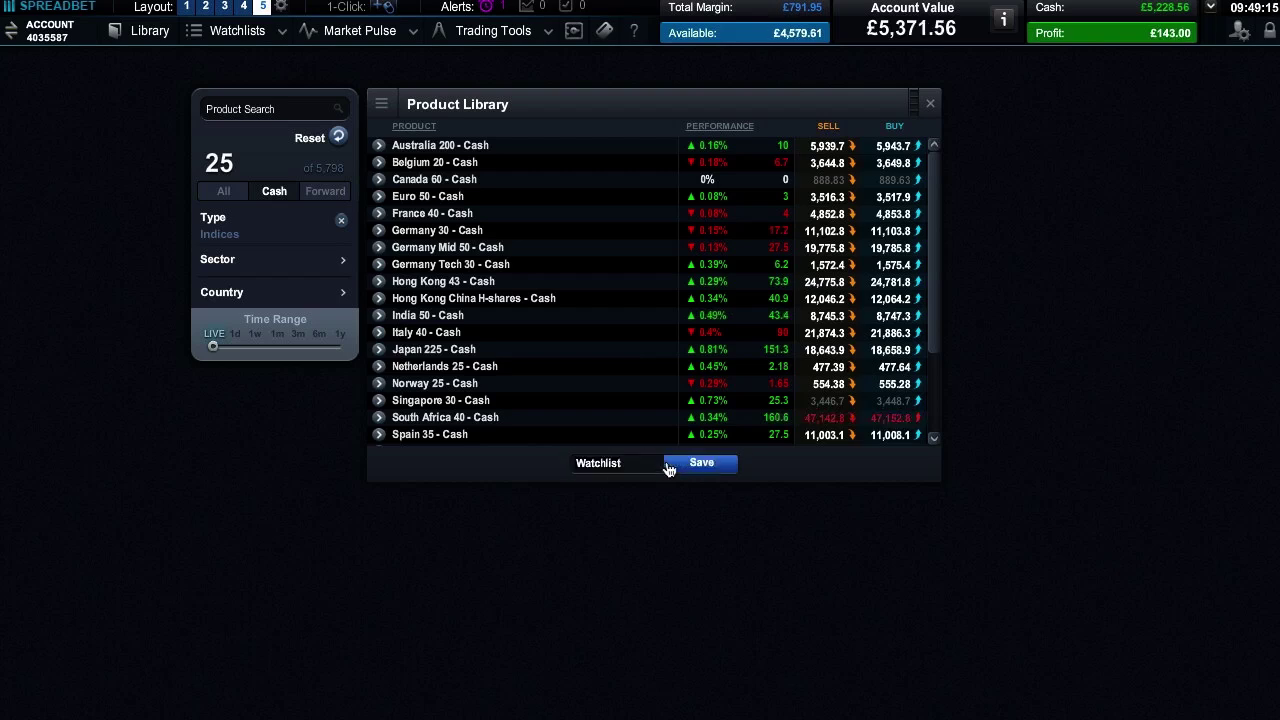
text(watchlist 1)
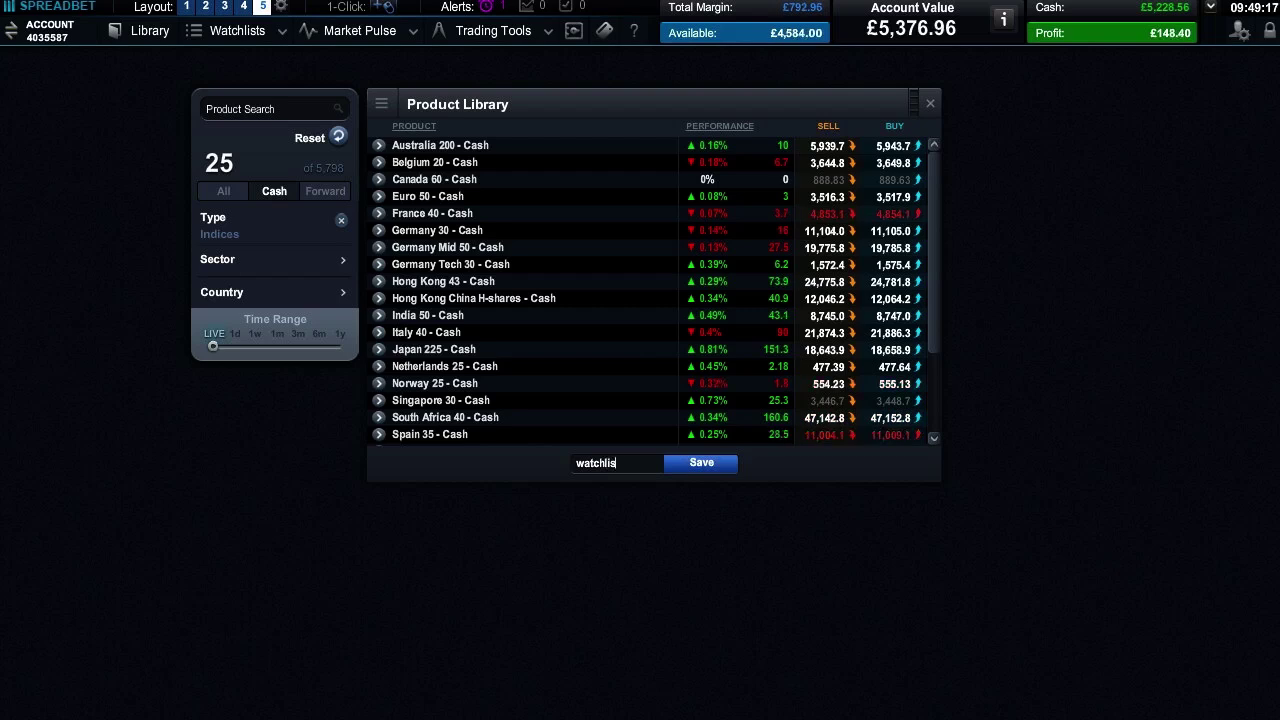
click(704, 463)
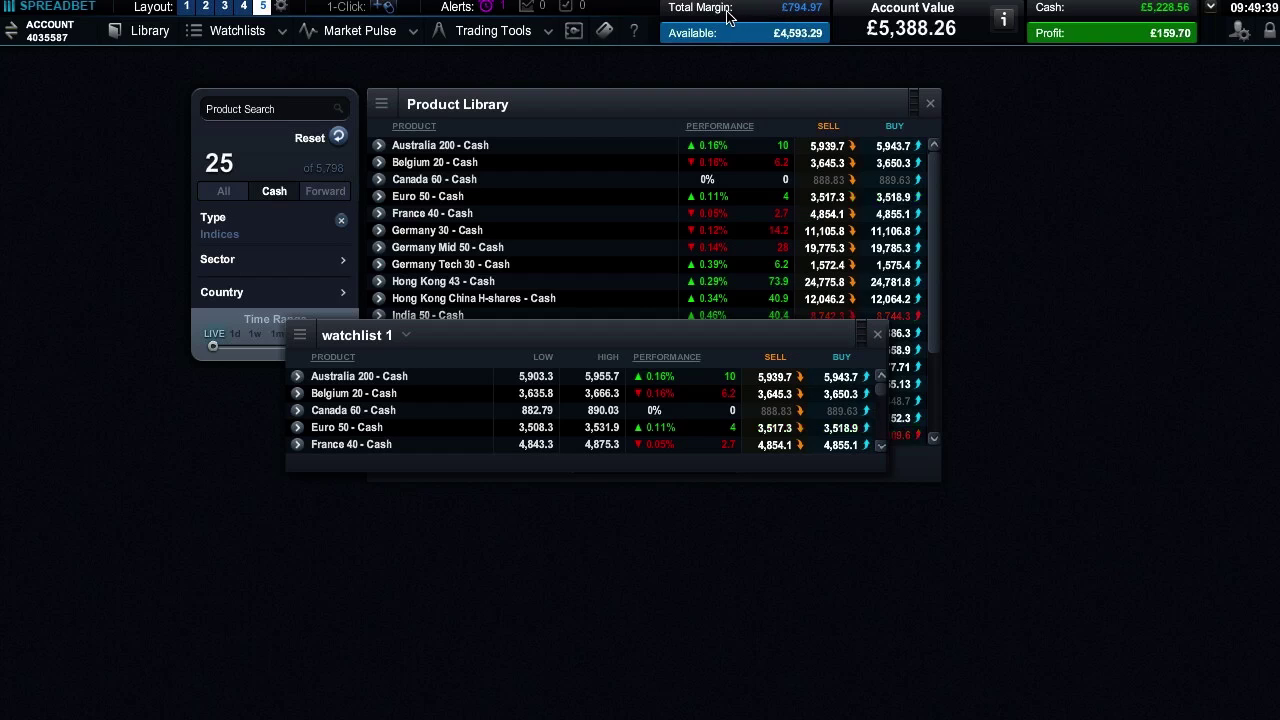
mouse_move(745, 42)
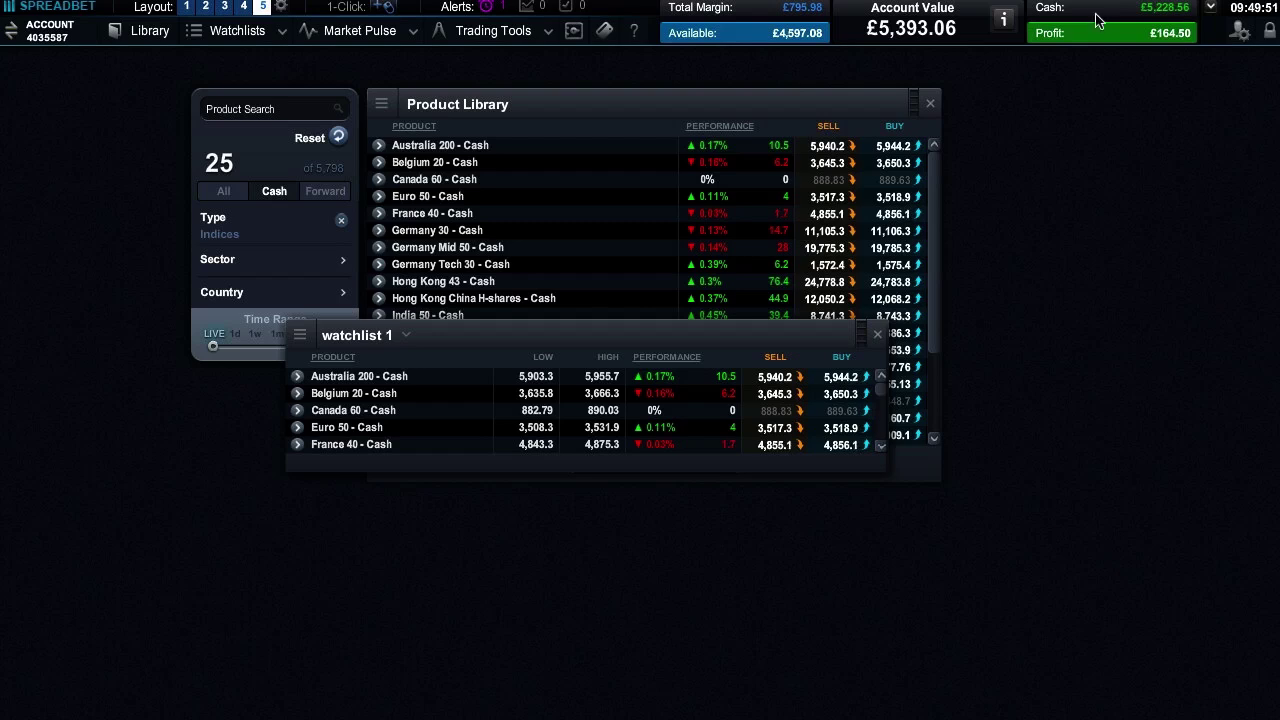
mouse_move(1097, 45)
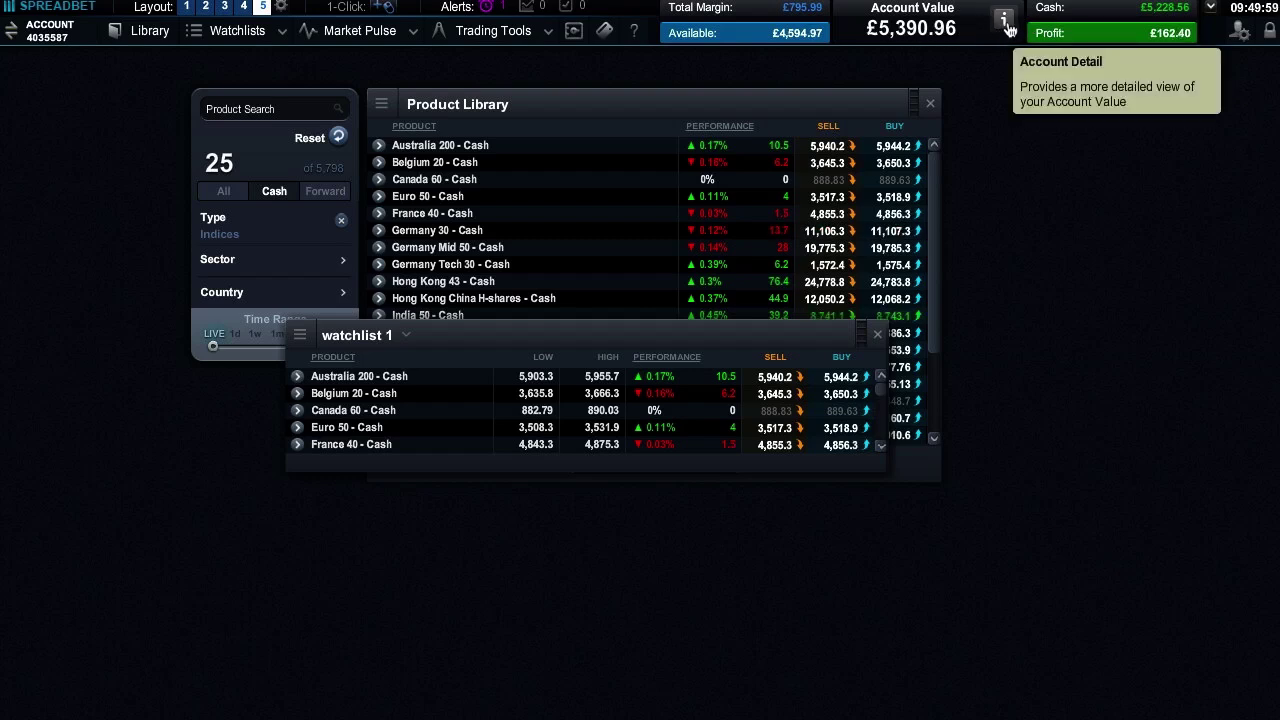
click(1005, 22)
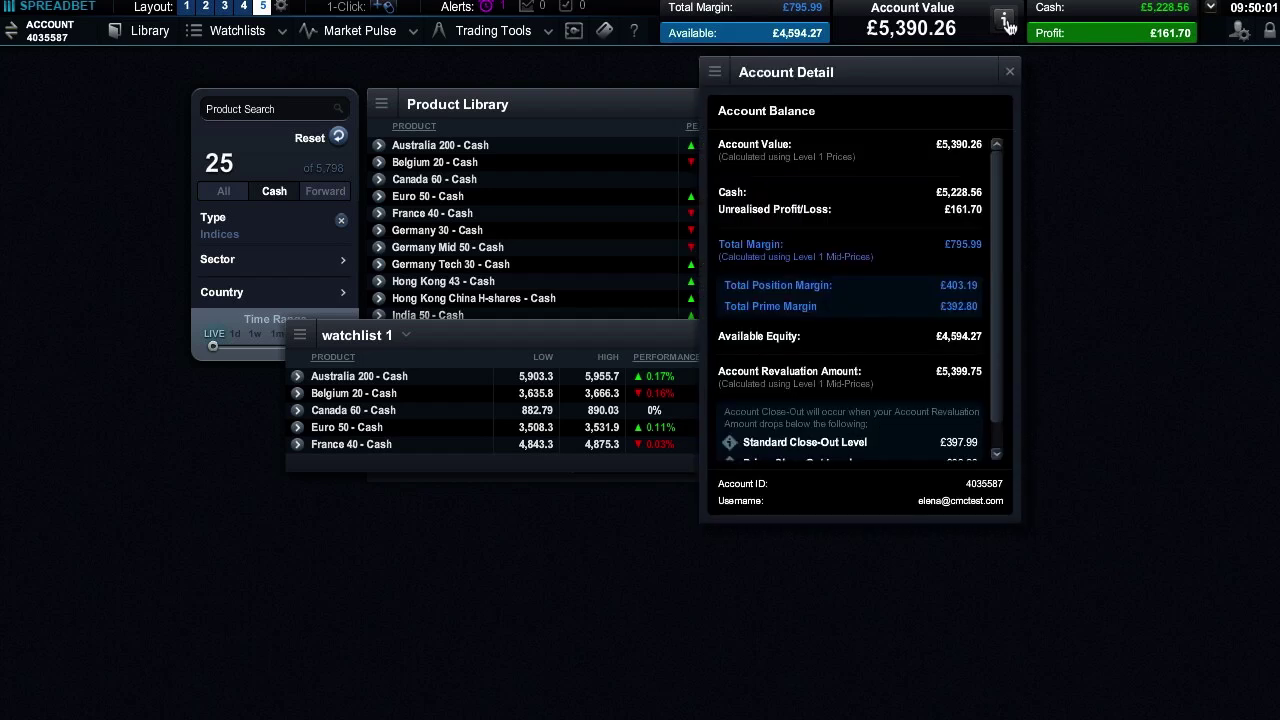
click(1010, 71)
click(1211, 8)
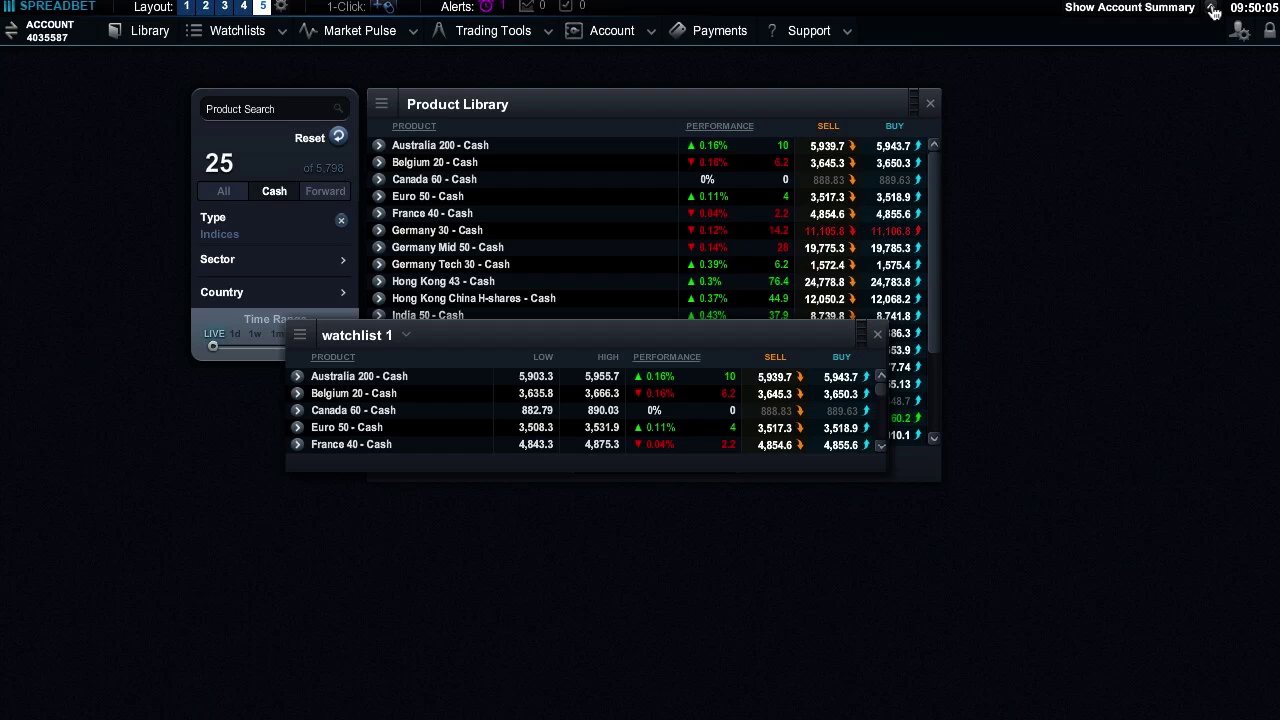
click(1213, 10)
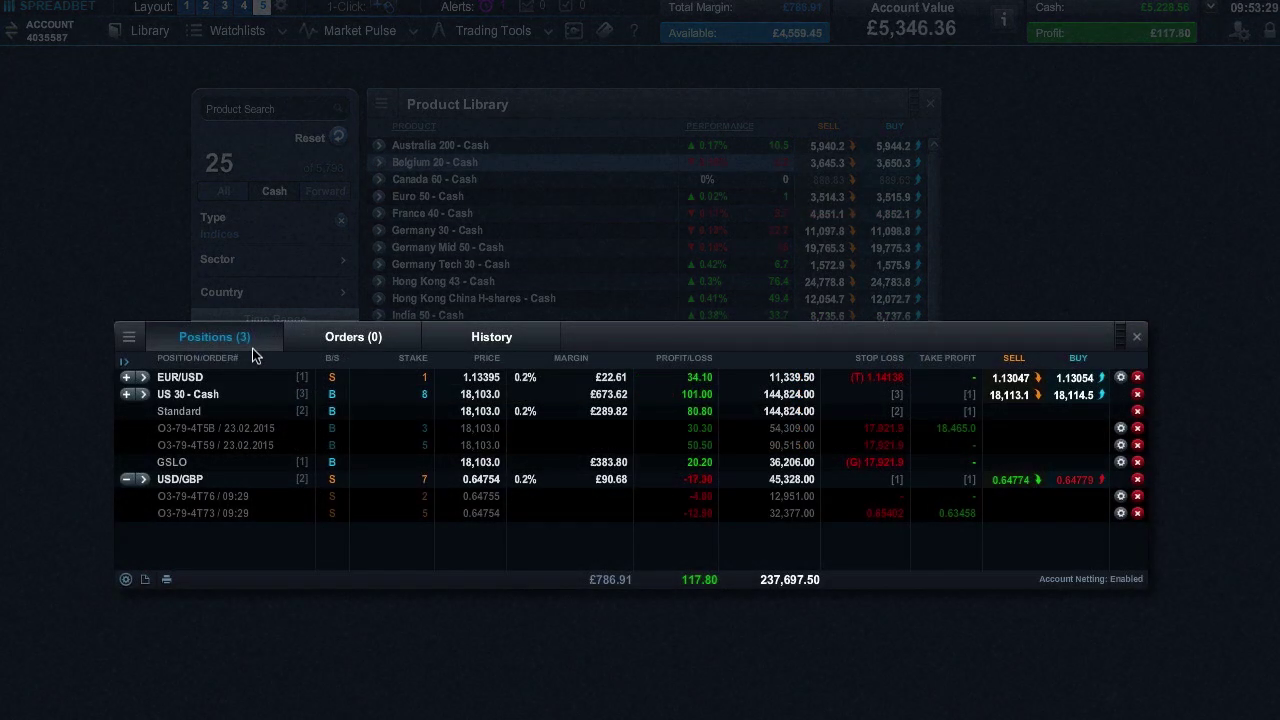
Step: Select the open US 30 - Cash position in the Positions panel
click(215, 394)
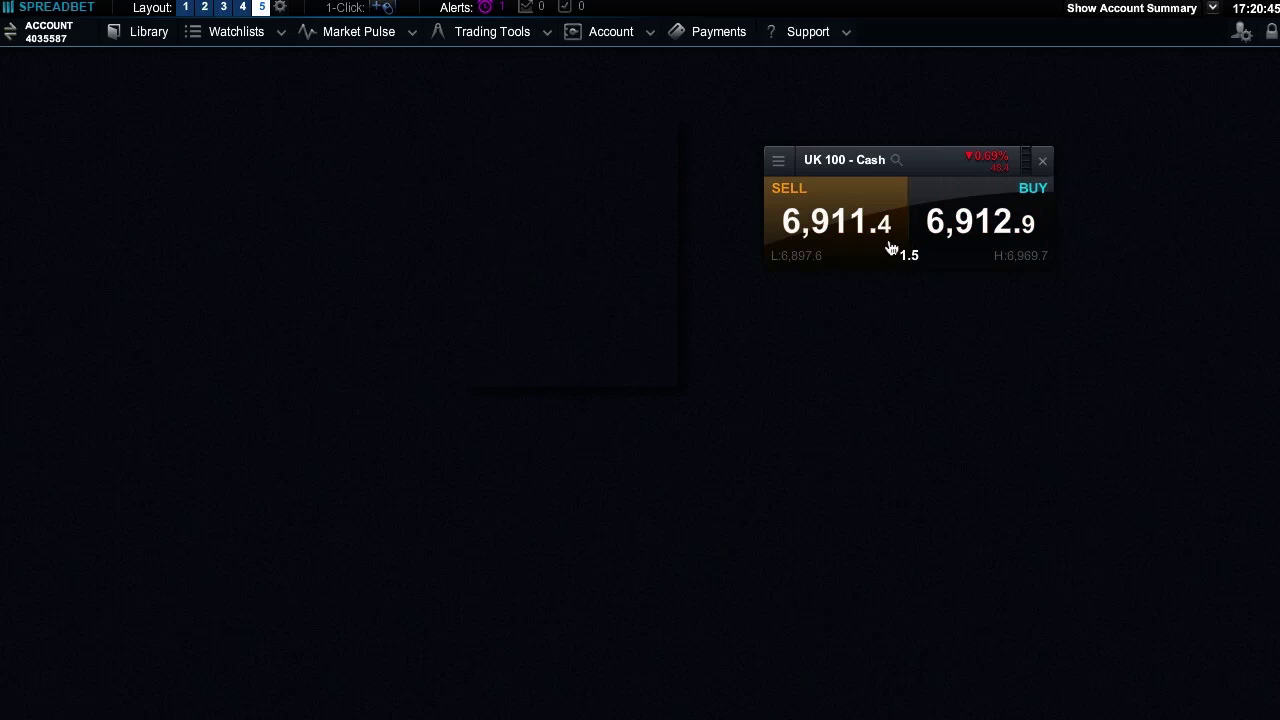
Step: Open a buy deal ticket from the UK 100 Cash BUY price and close the price panel
click(985, 240)
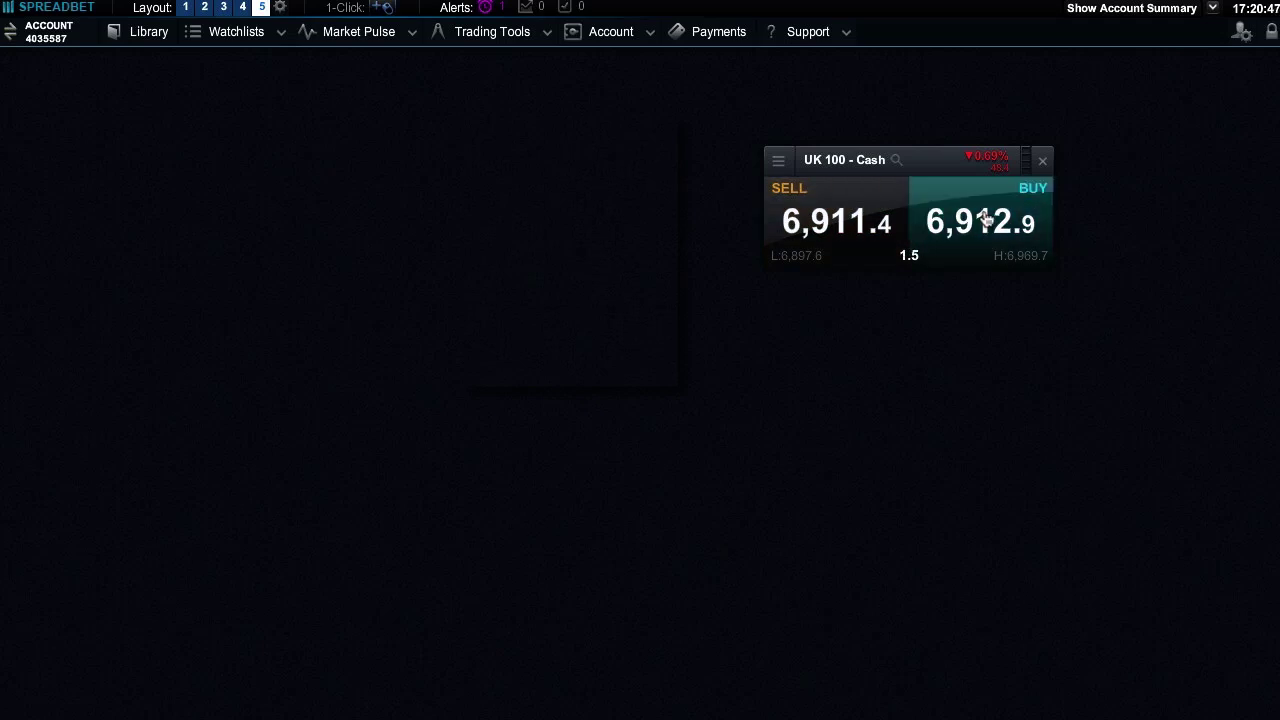
click(1042, 160)
click(605, 132)
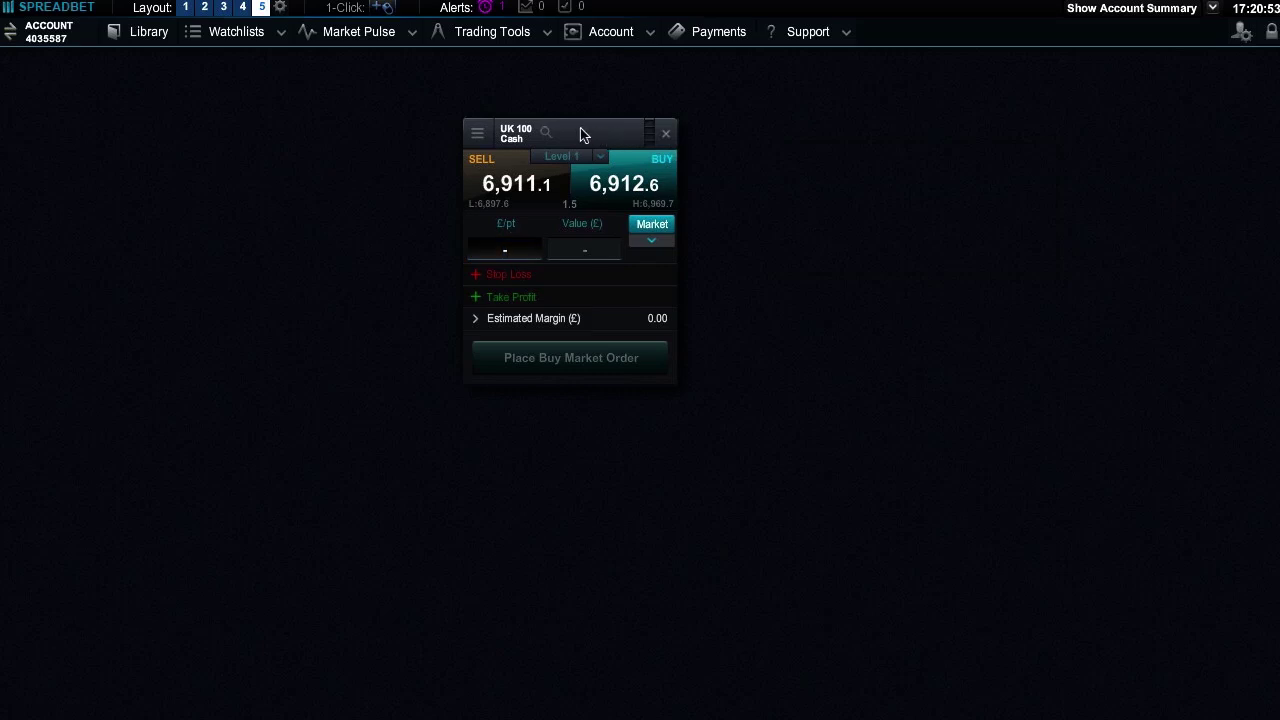
Step: Reposition the UK 100 deal ticket and toggle it to Sell and back to Buy
drag(518, 131, 532, 137)
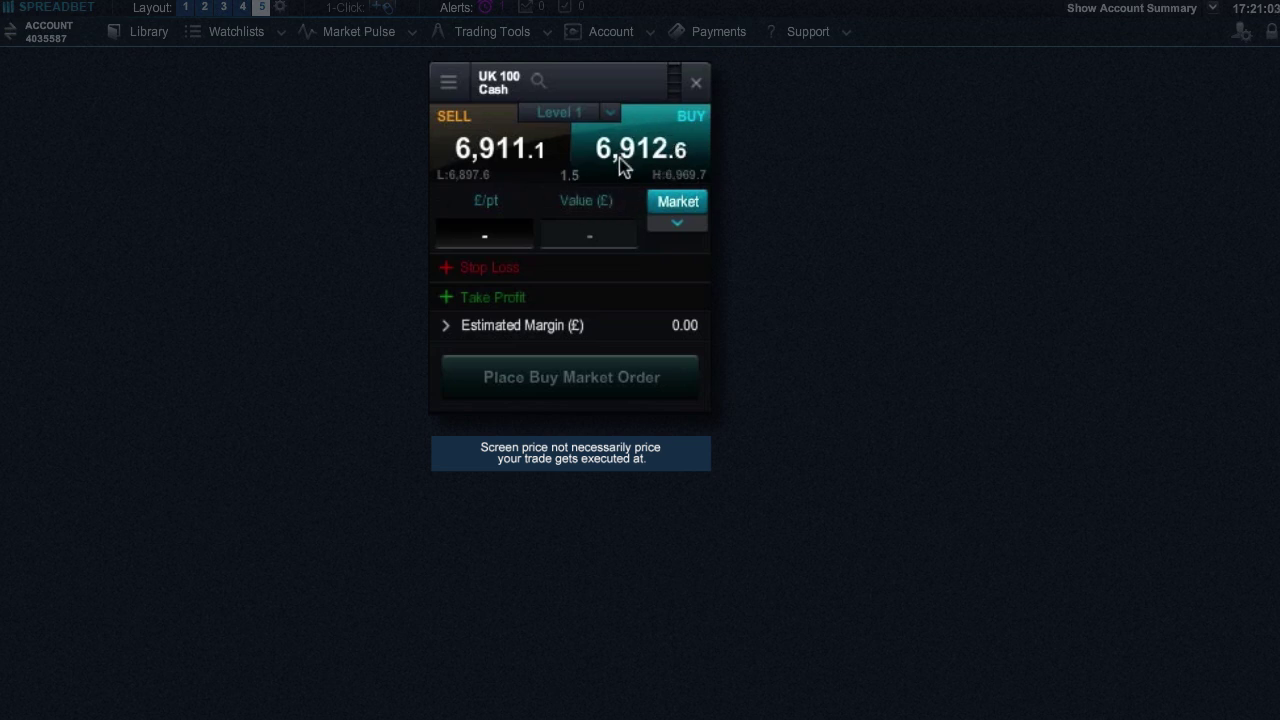
click(537, 168)
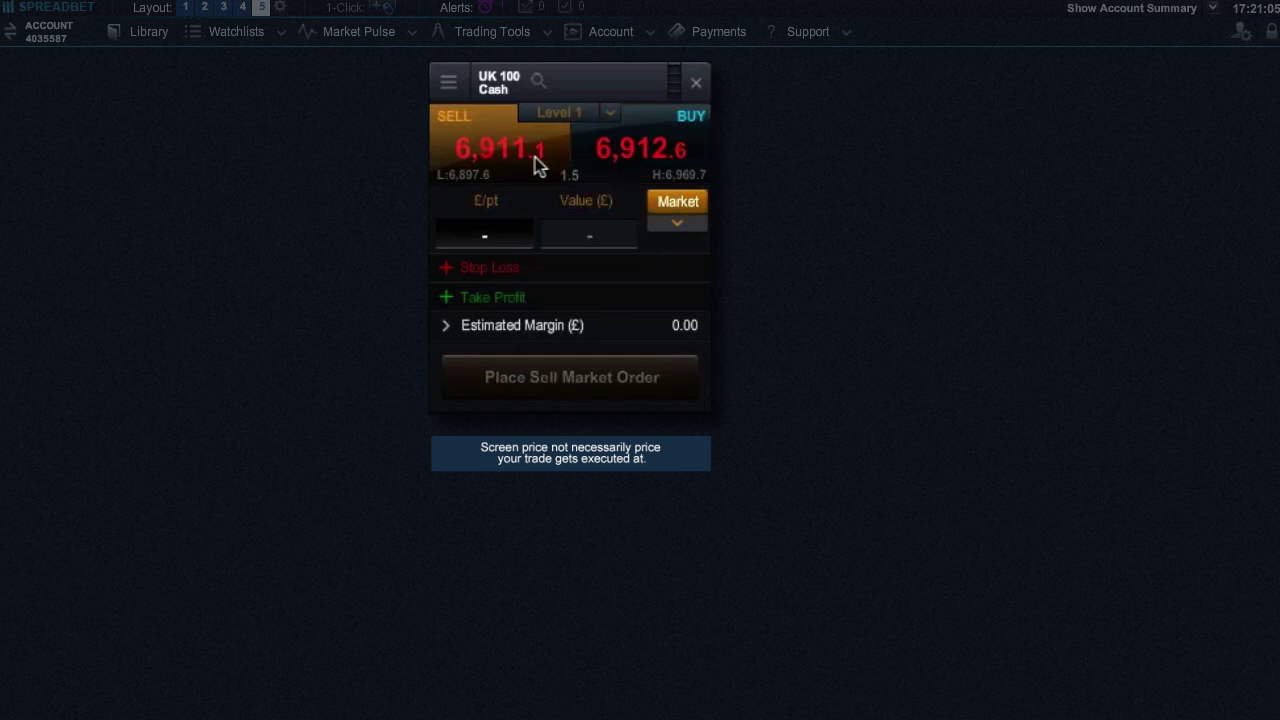
click(620, 165)
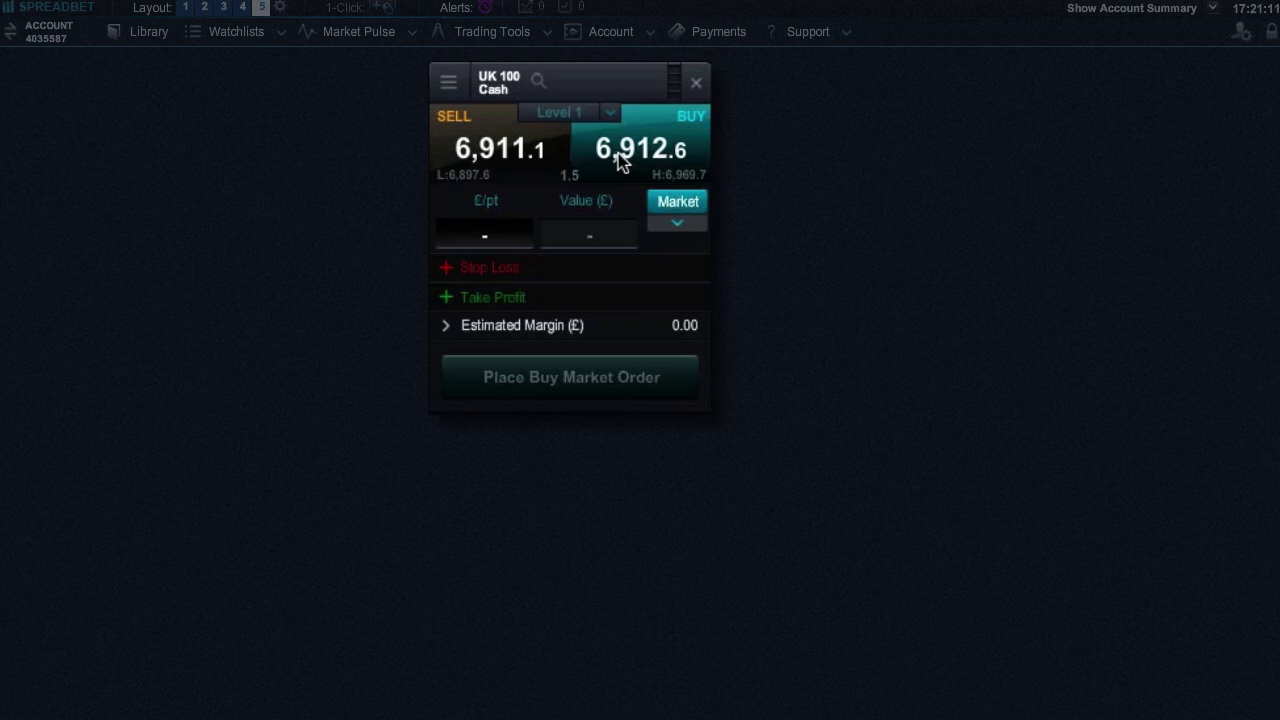
Step: Enter a 5 £/pt stake and add a £346.00 stop loss at 6,843.7
click(508, 235)
text(5)
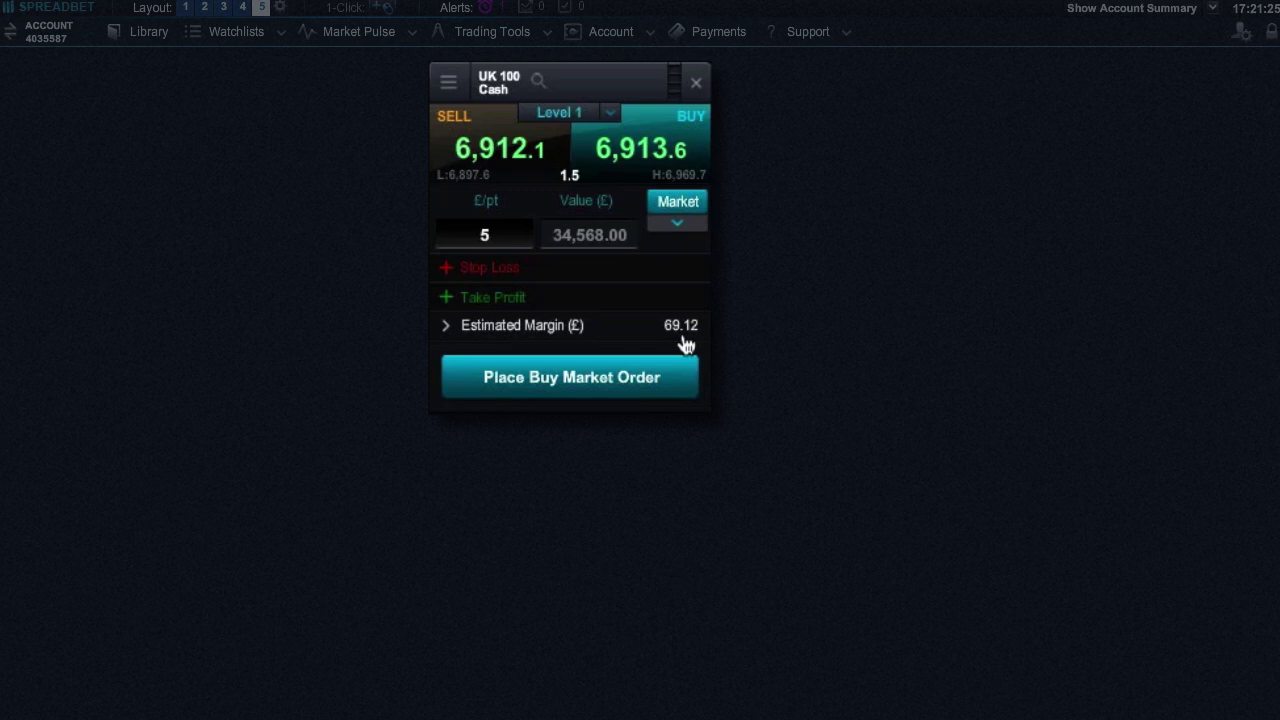
click(585, 274)
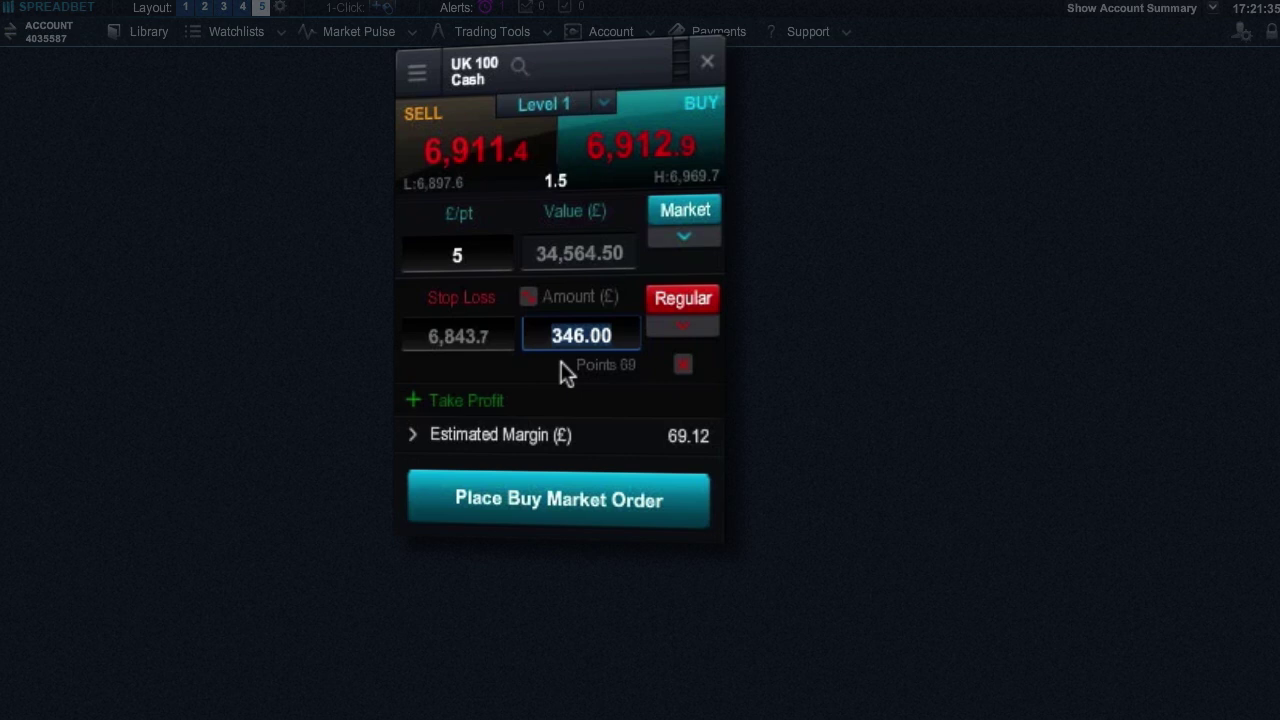
Step: Check the stop loss in points and amount, then make it a Guaranteed Stop Loss Order
click(527, 304)
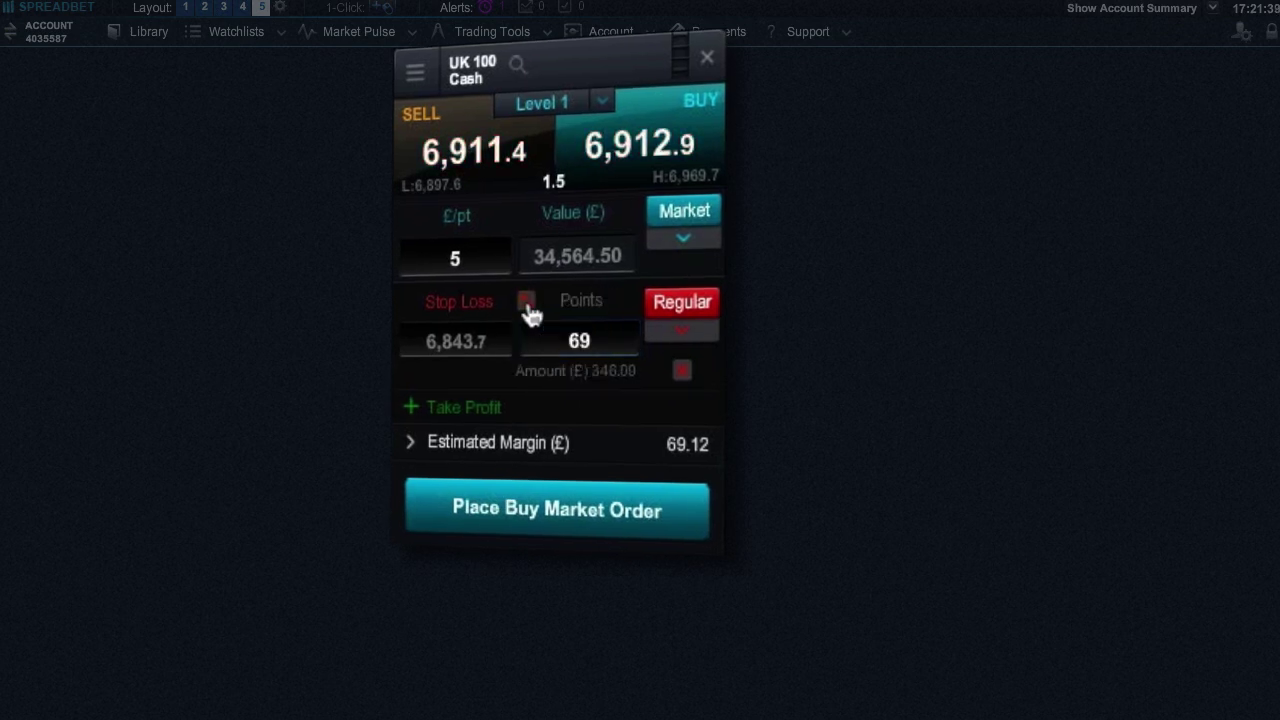
click(527, 302)
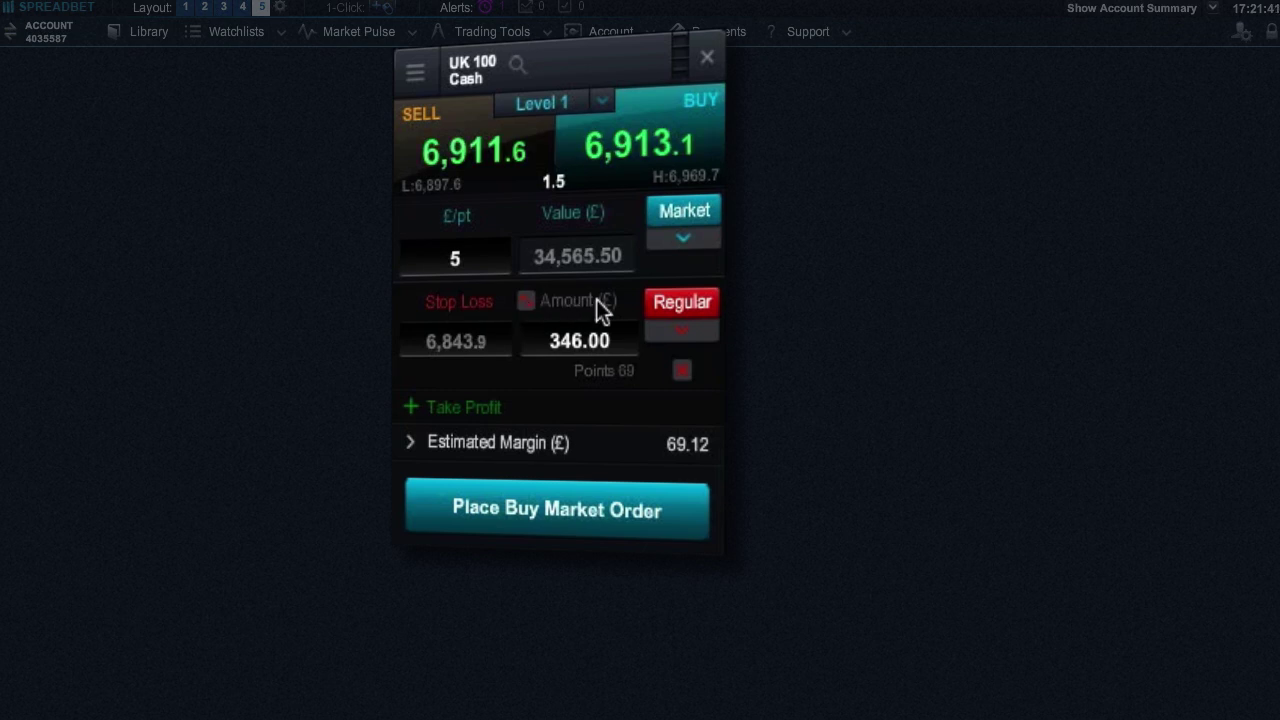
click(689, 322)
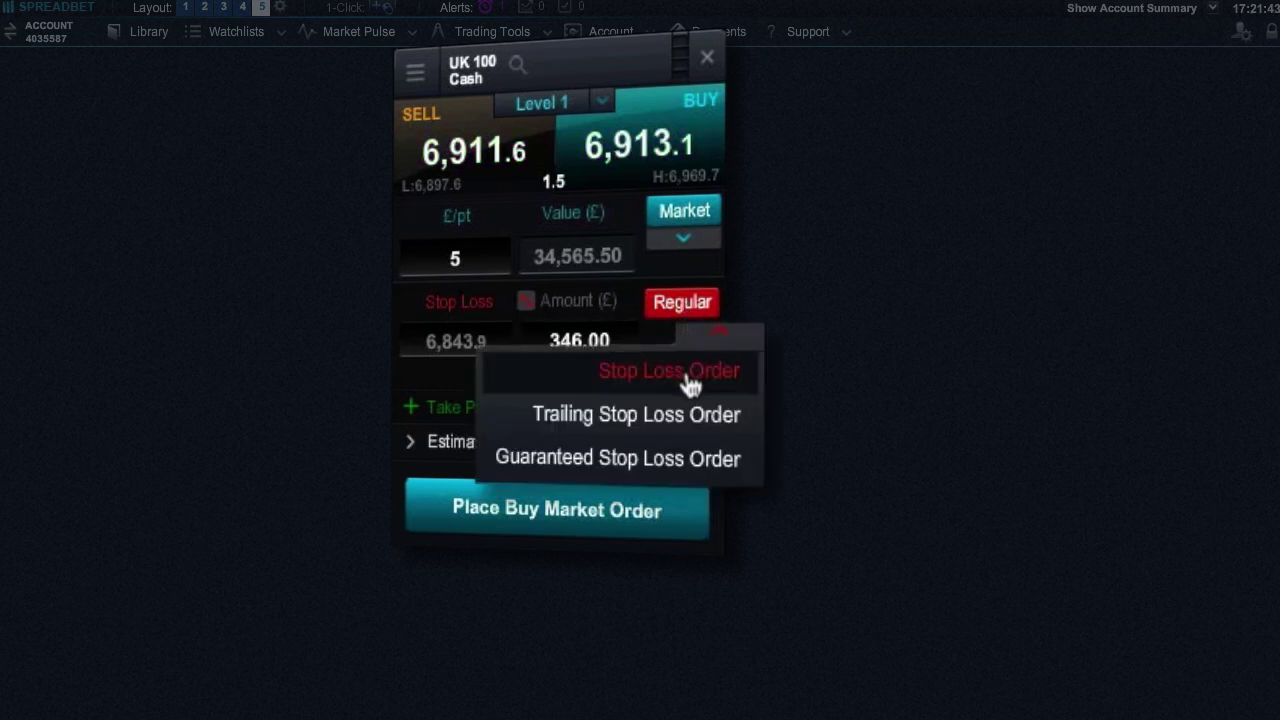
click(675, 474)
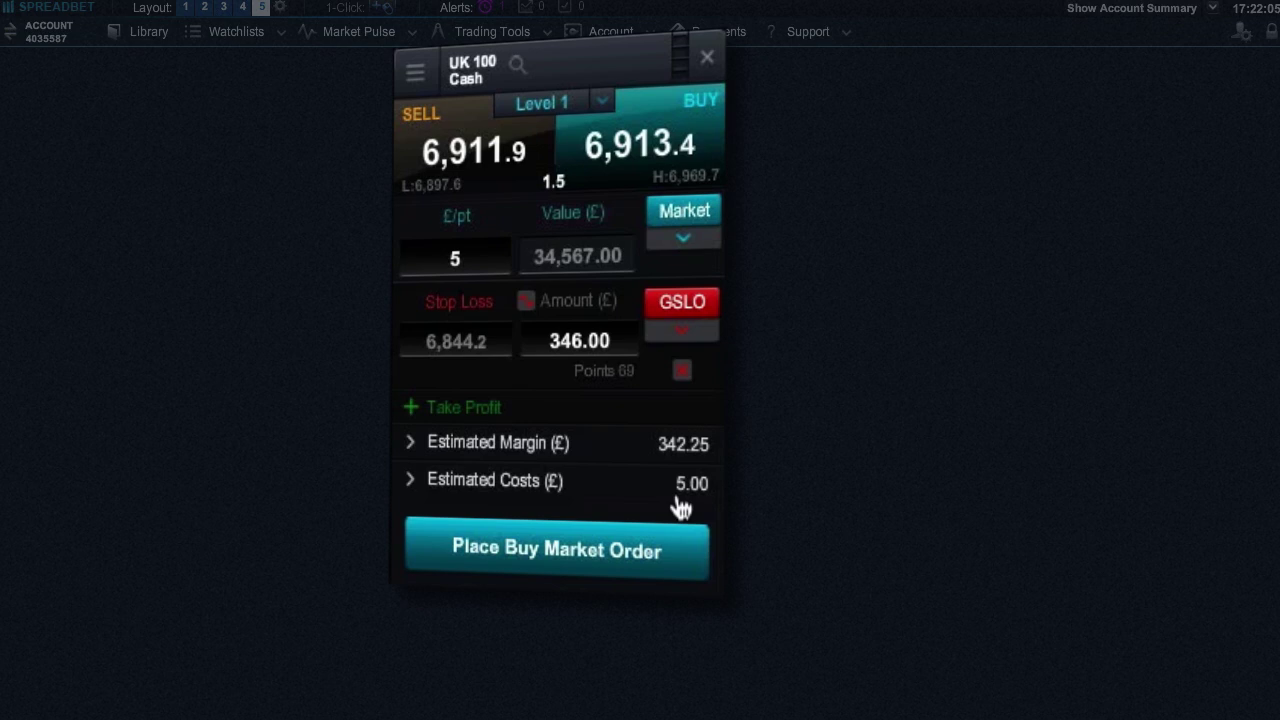
Step: Add a £691.00 take profit at 7,052.1, checking its distance in points
click(548, 420)
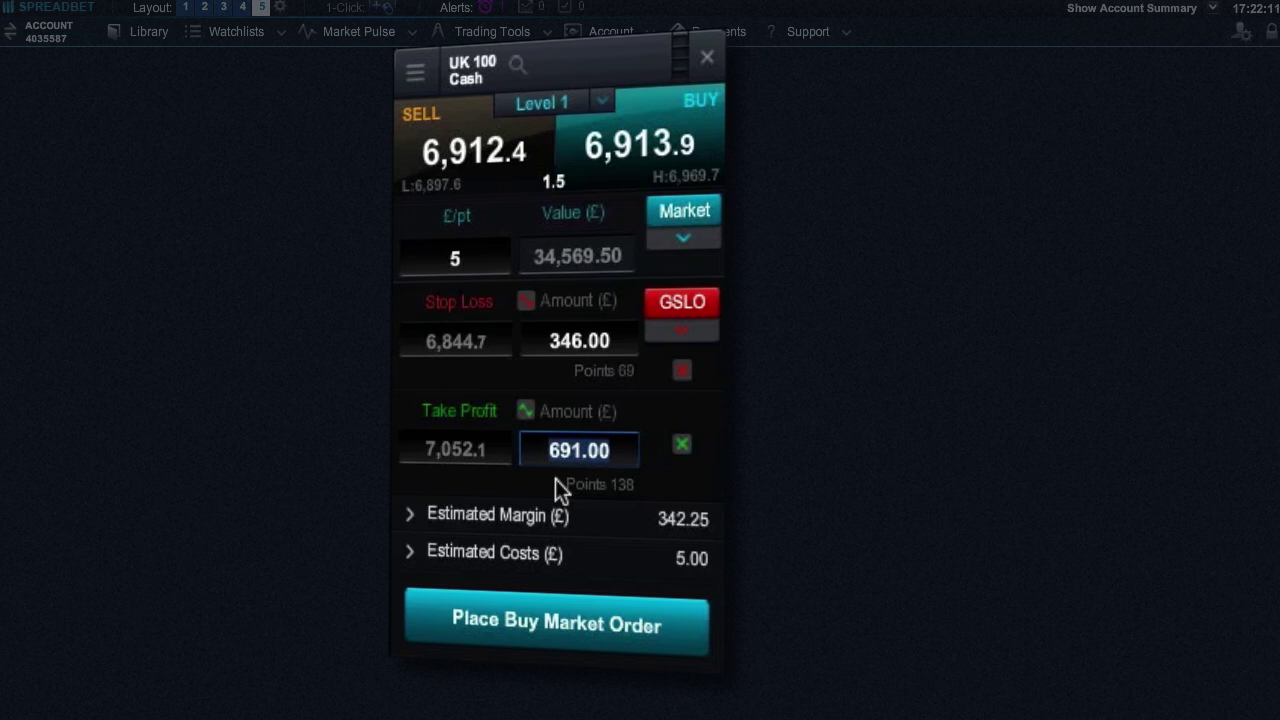
click(527, 413)
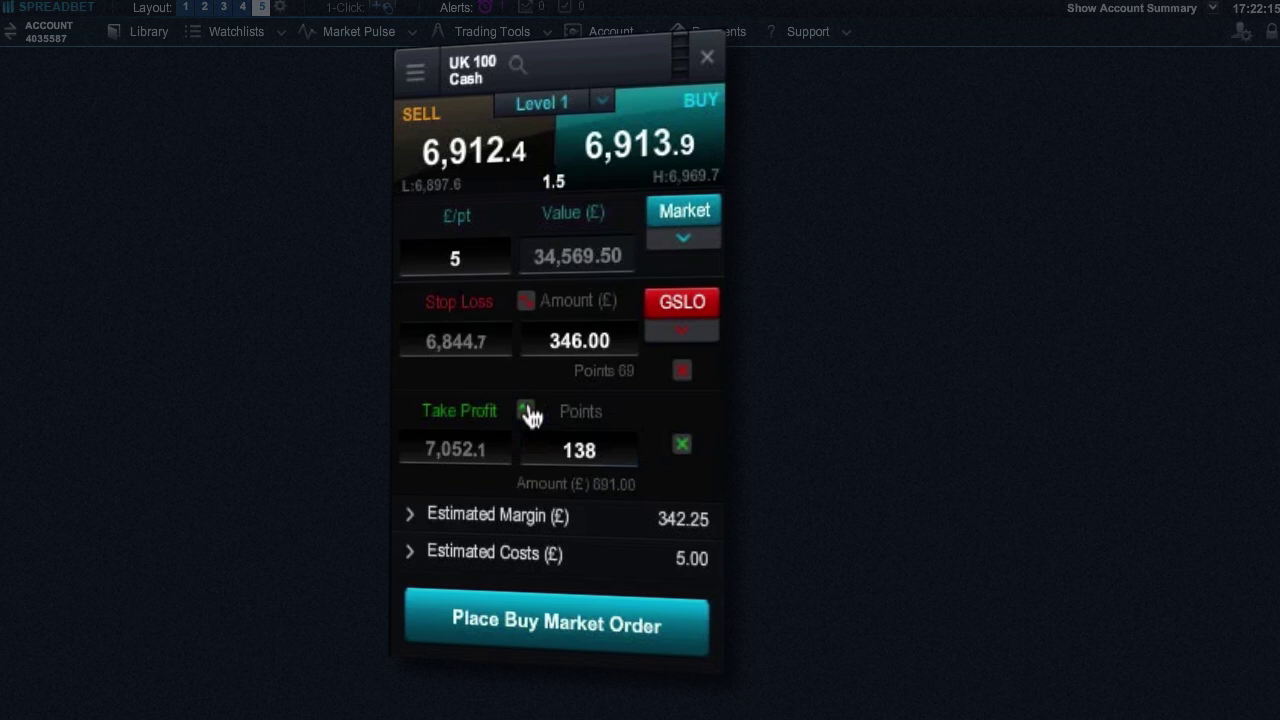
click(526, 412)
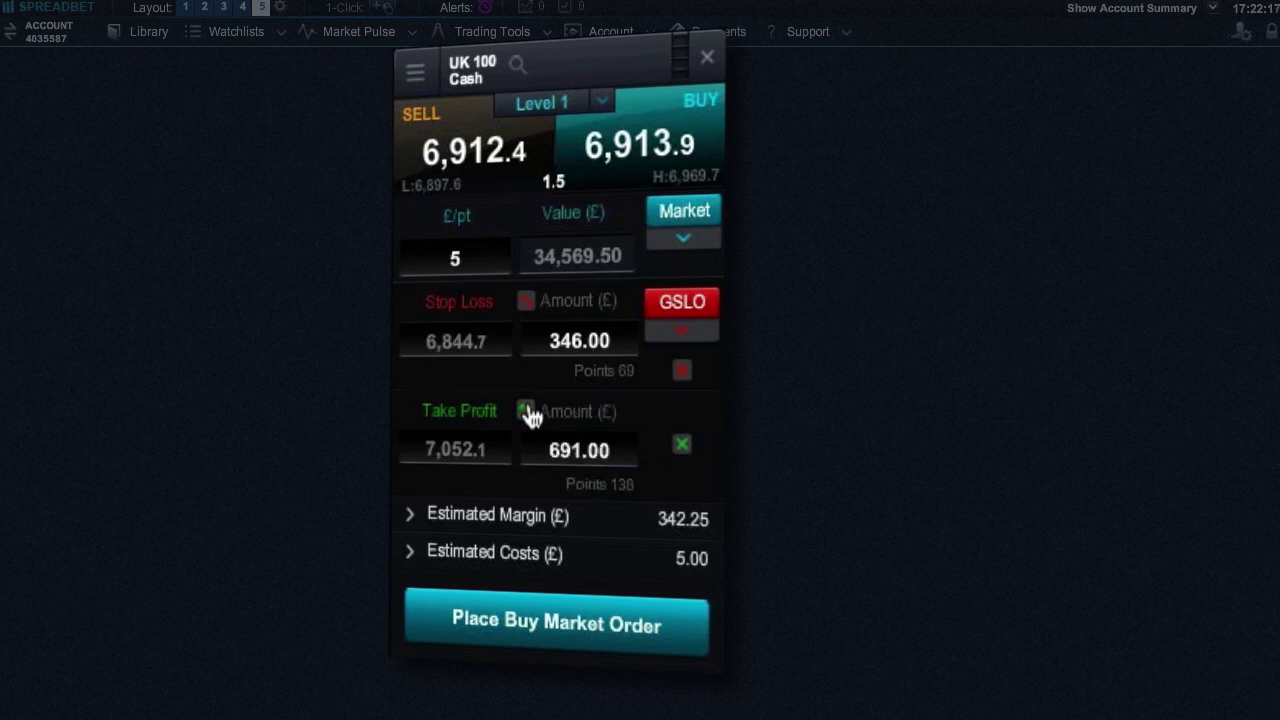
click(418, 74)
Step: Chart UK 100 beside the ticket and drag the stop loss to 6,746.0, take profit left at 7,051.8
click(452, 130)
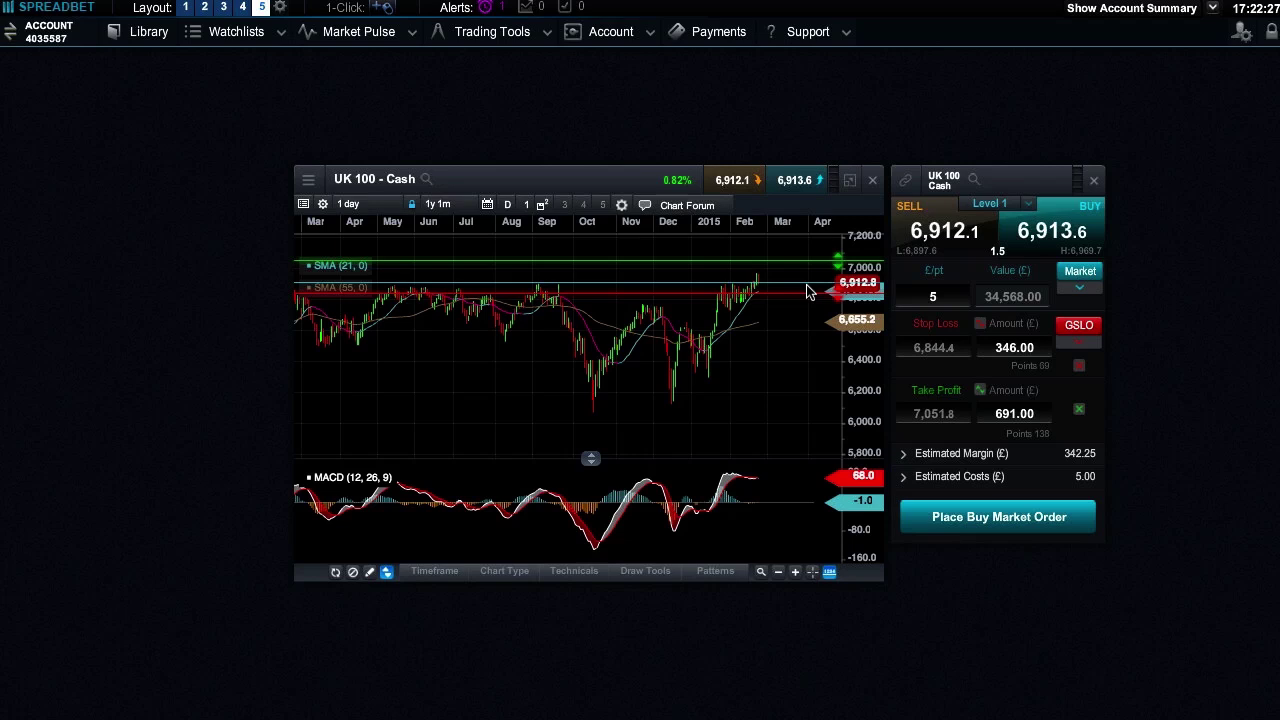
drag(836, 303, 840, 318)
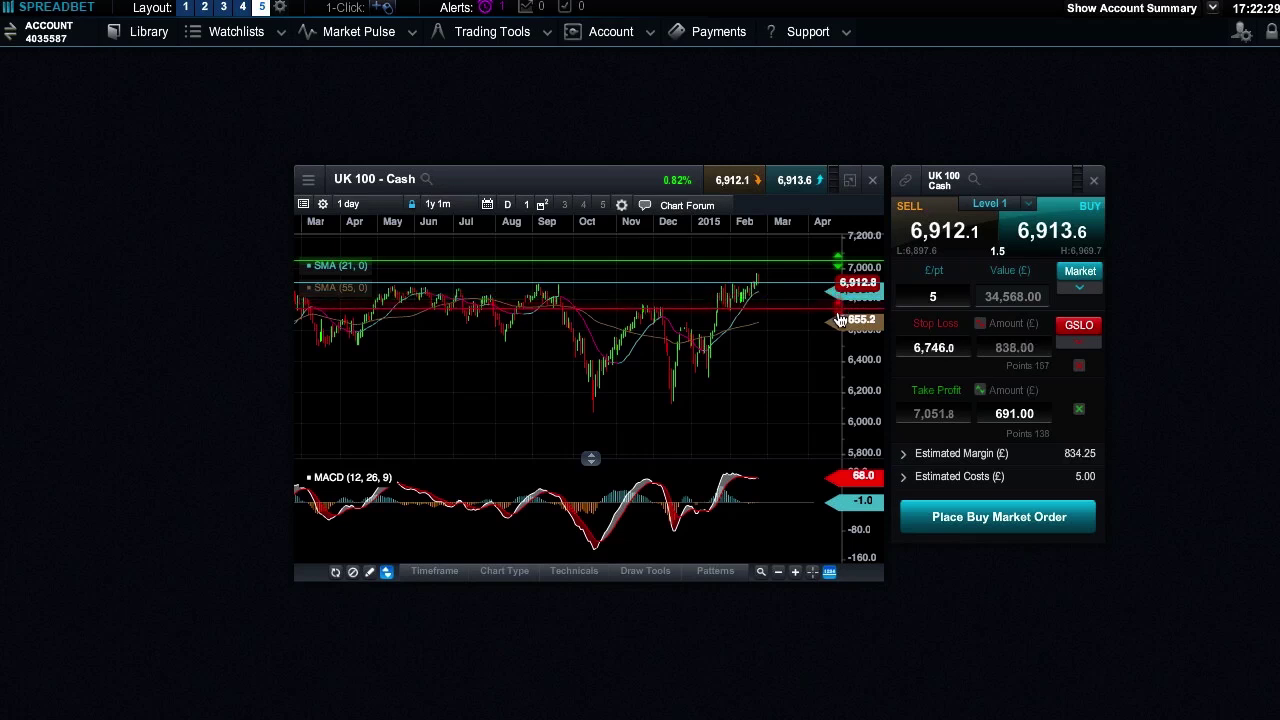
drag(839, 264, 839, 262)
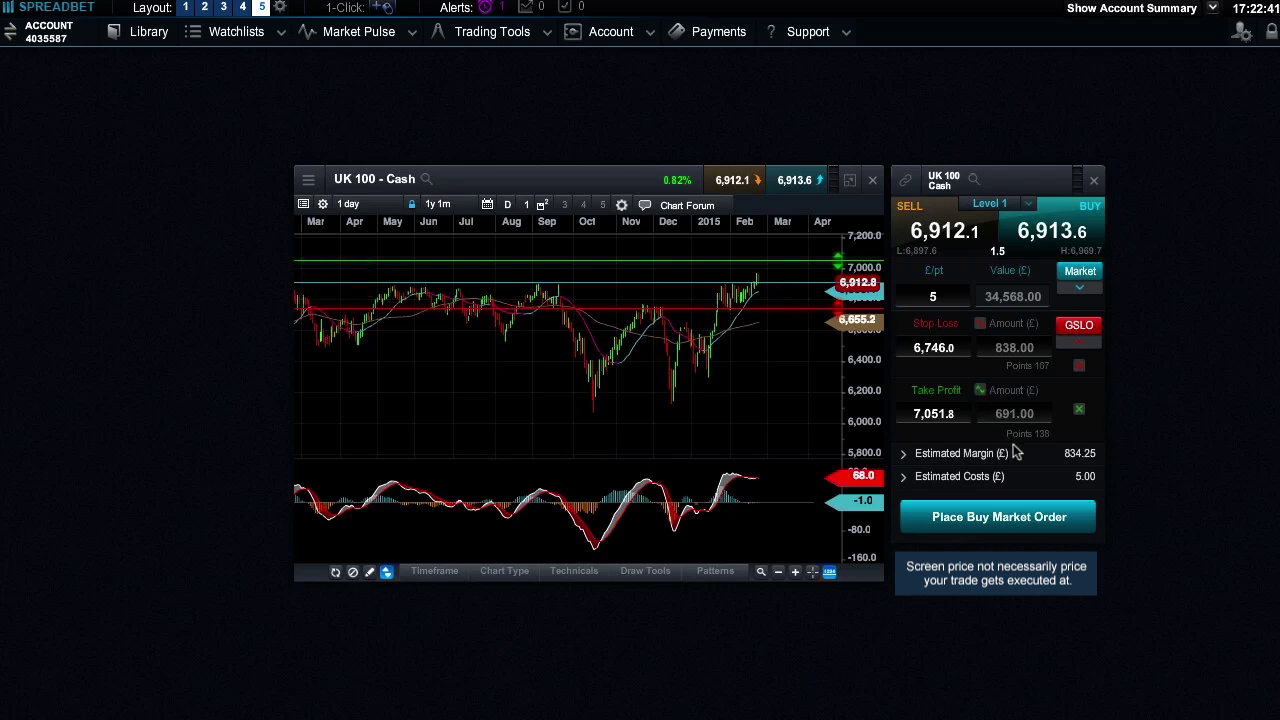
Step: Place the UK 100 Cash buy market order at 5 £/pt and view its confirmation
click(1045, 524)
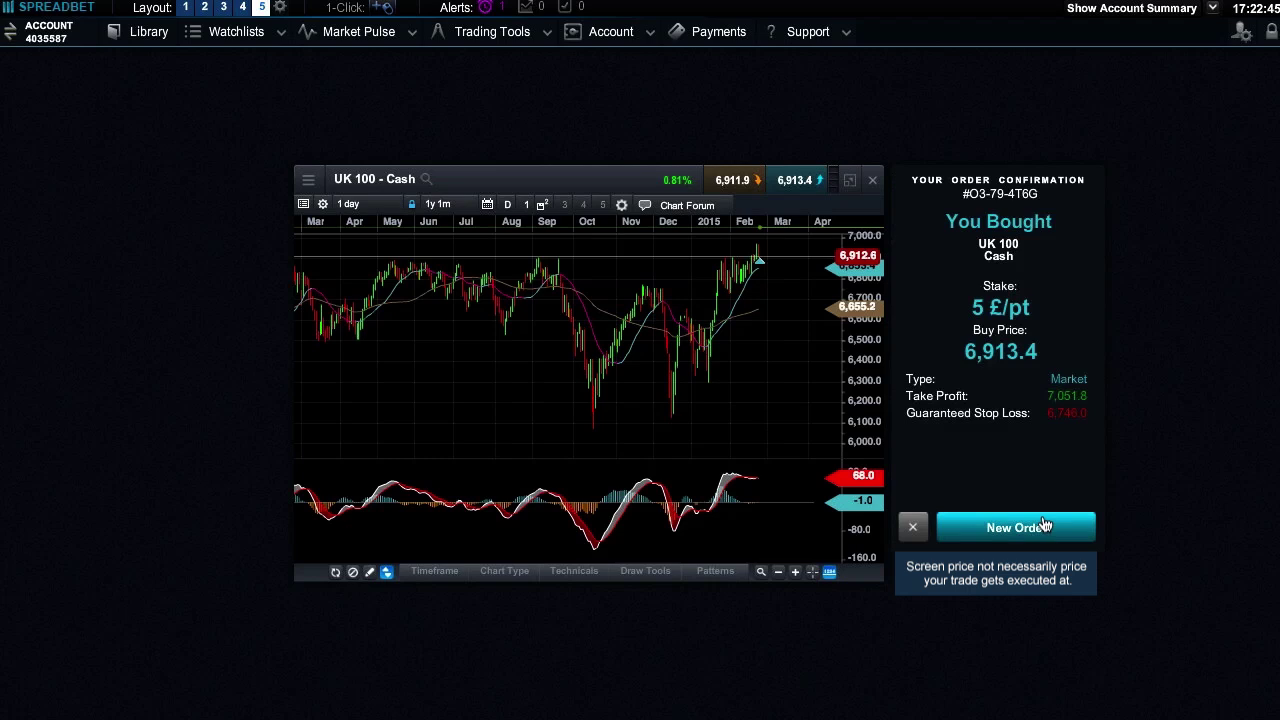